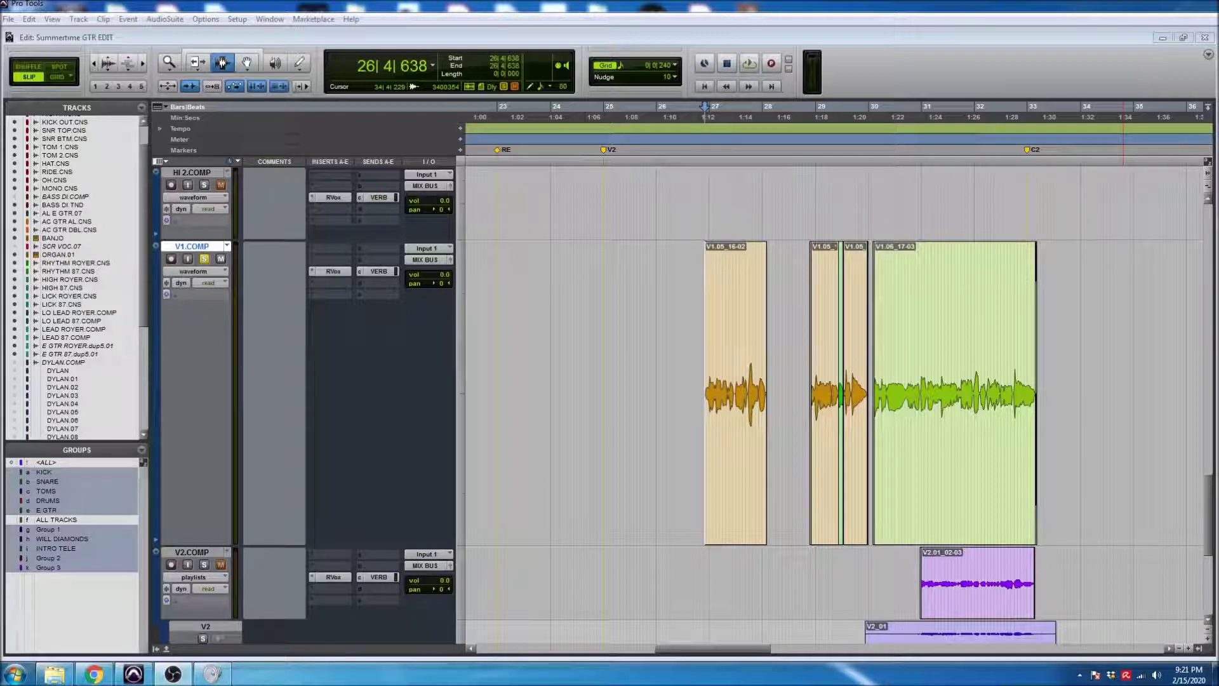
- Insert the mono Melodyne plug-in in the first insert slot of the V1.COMP track and bring its window into view
drag(698, 381, 783, 372)
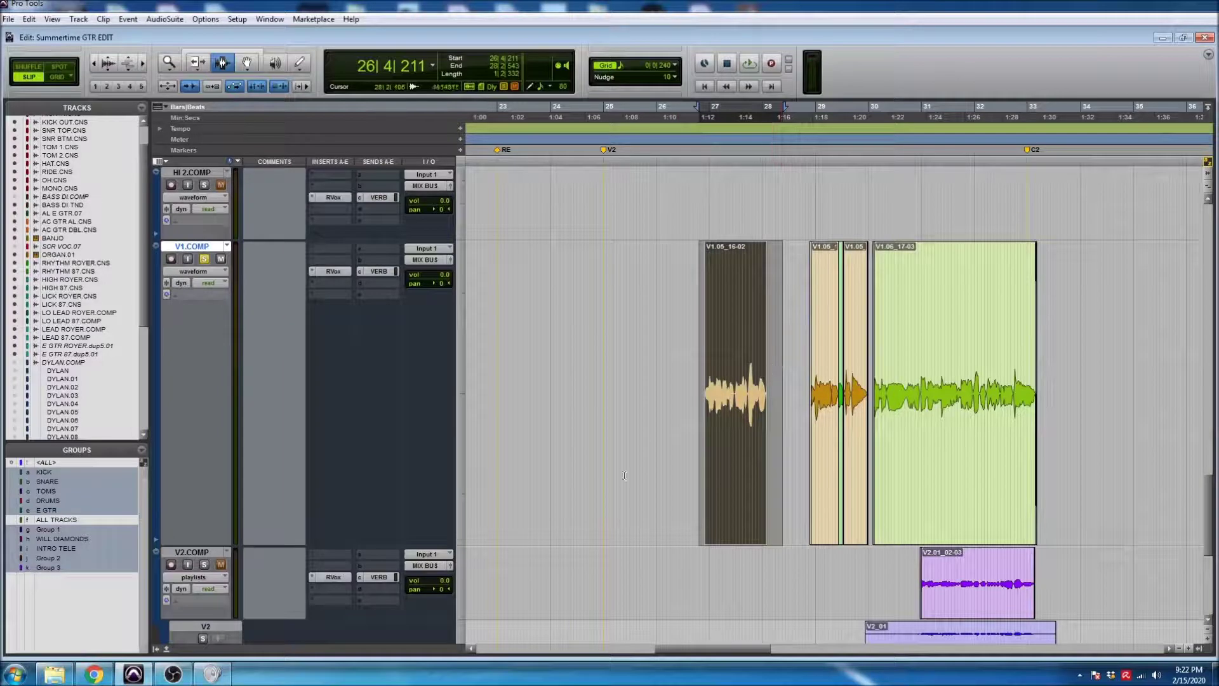
click(691, 508)
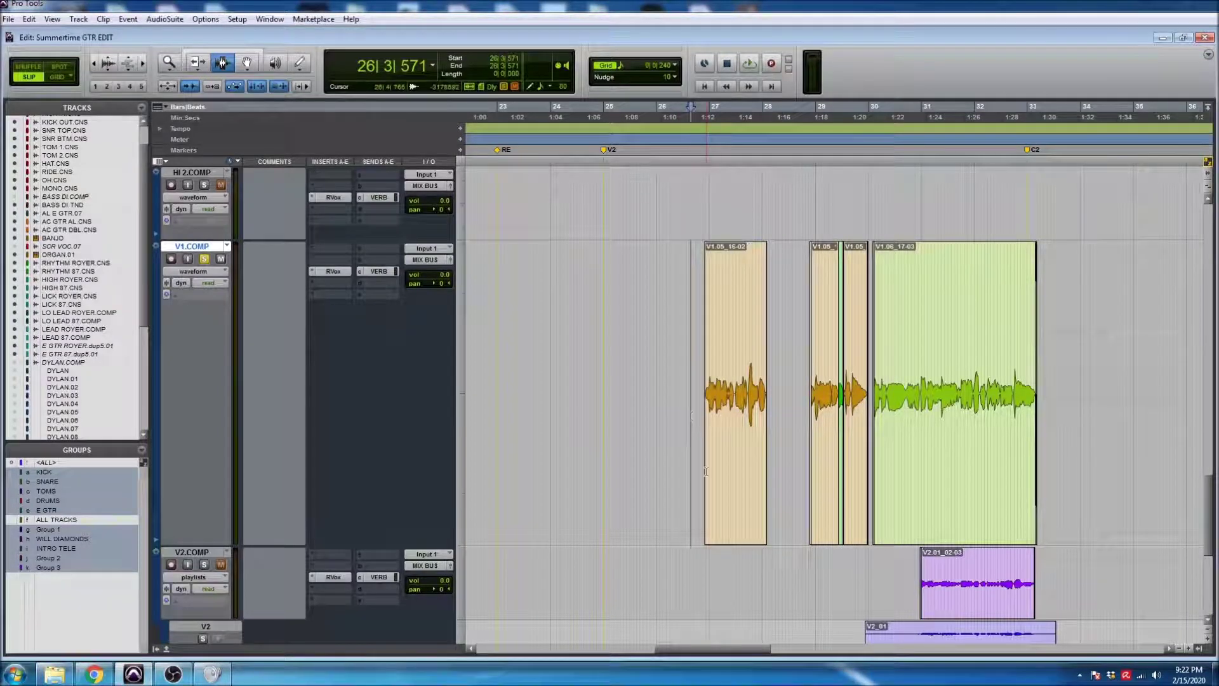
click(336, 247)
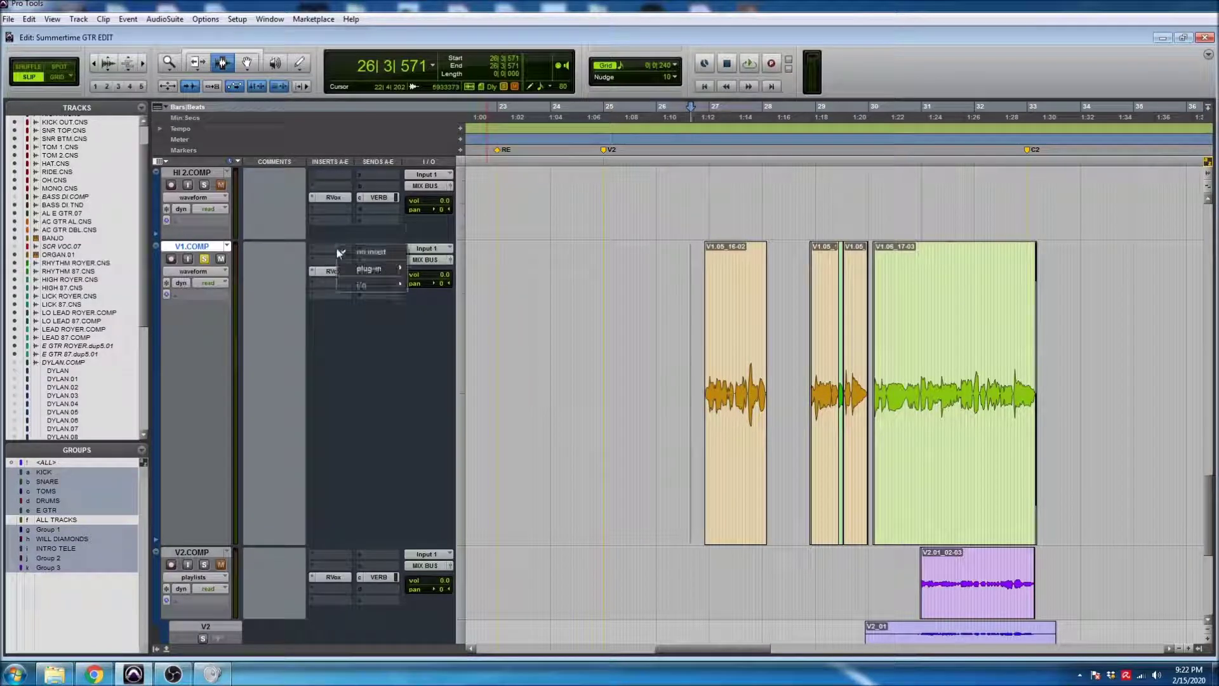
mouse_move(375, 268)
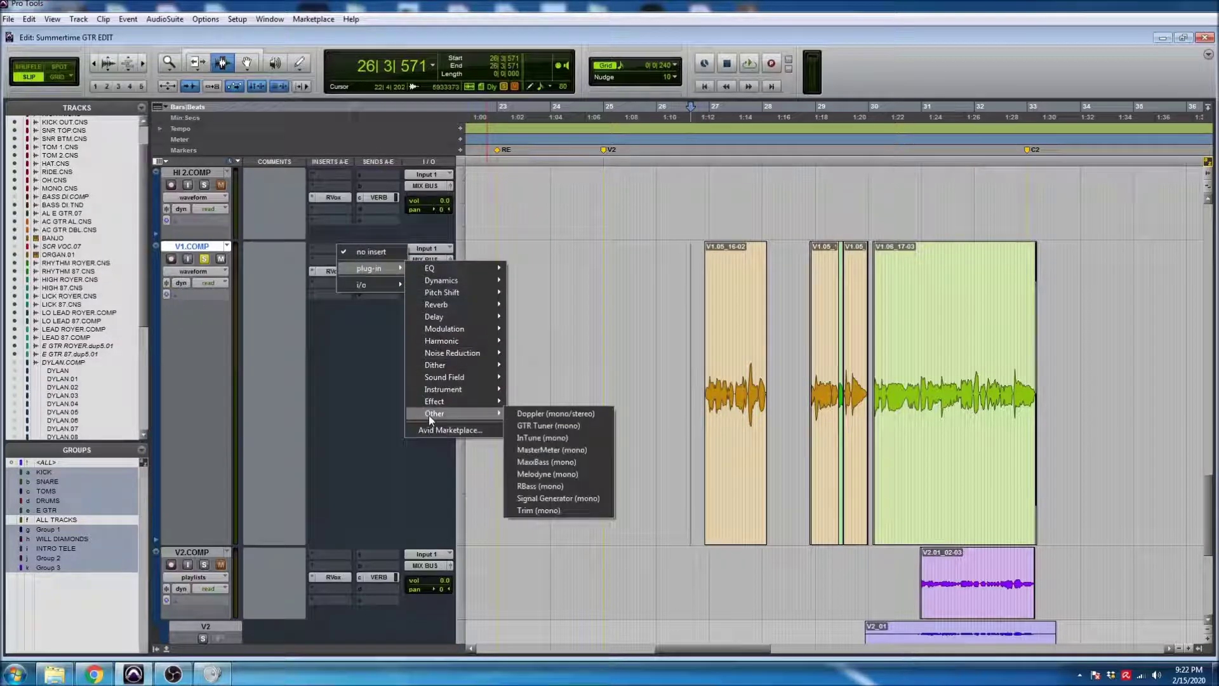
click(353, 300)
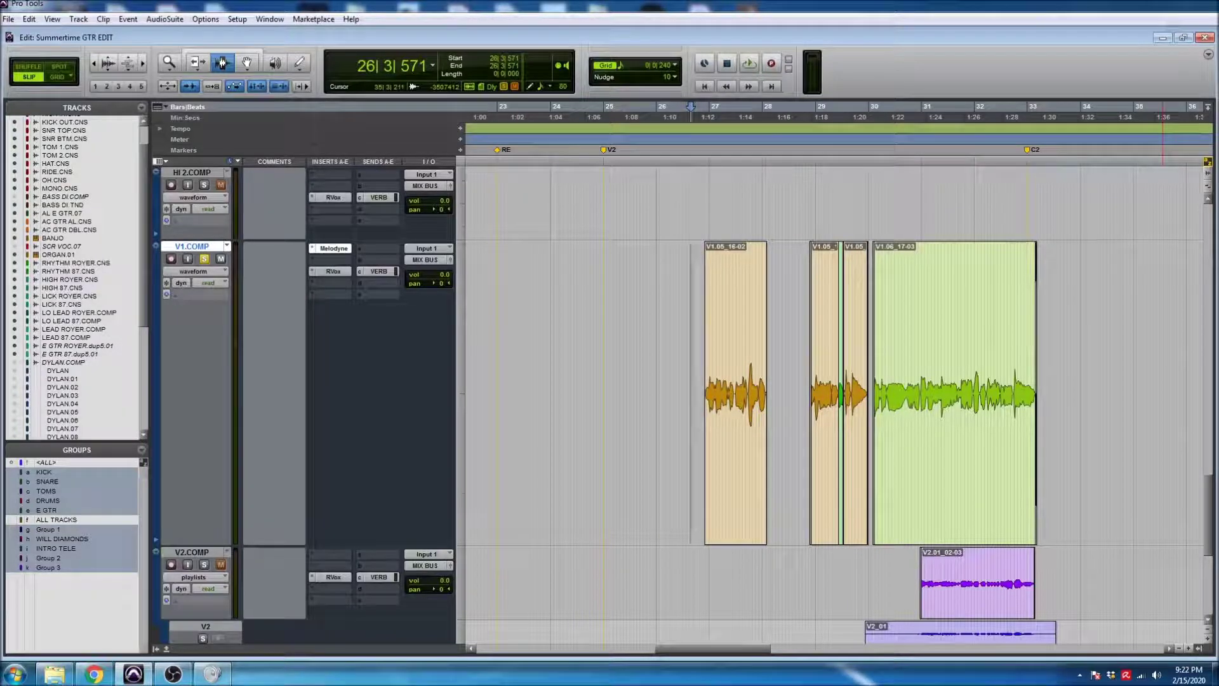
drag(1082, 39, 278, 19)
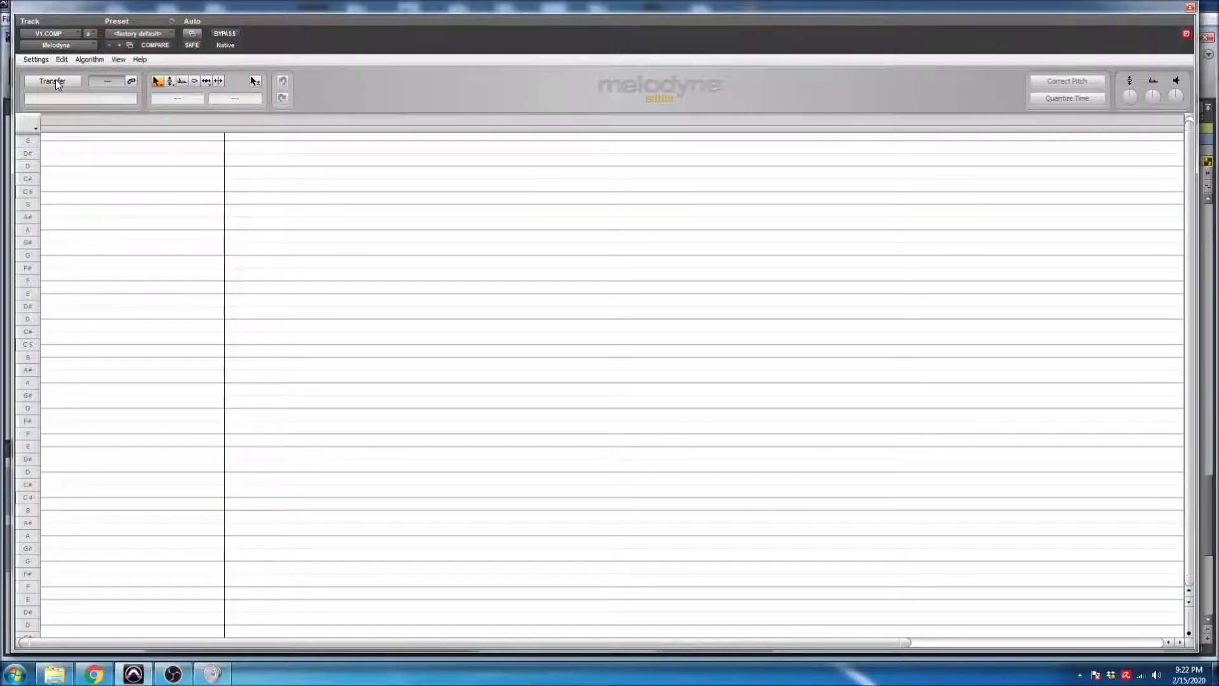
- Transfer the first V1.COMP clip, V1.05_16-02, into Melodyne by playing it back with Transfer armed
click(55, 81)
drag(98, 13, 1218, 26)
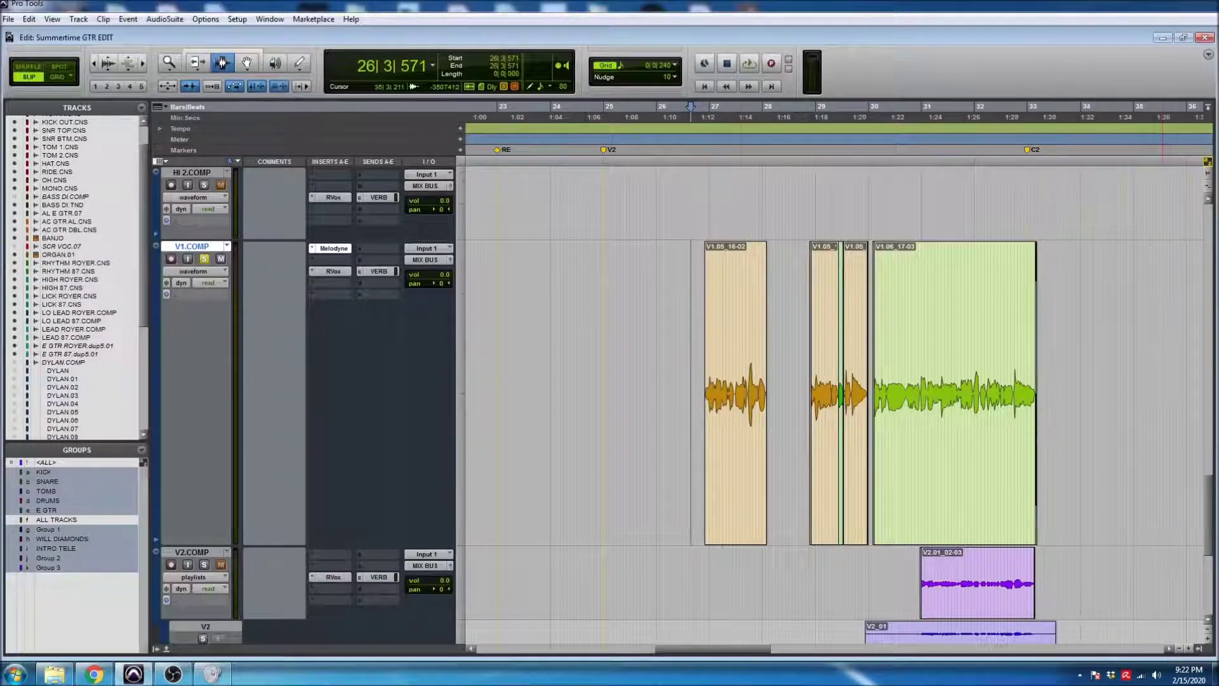
double_click(749, 338)
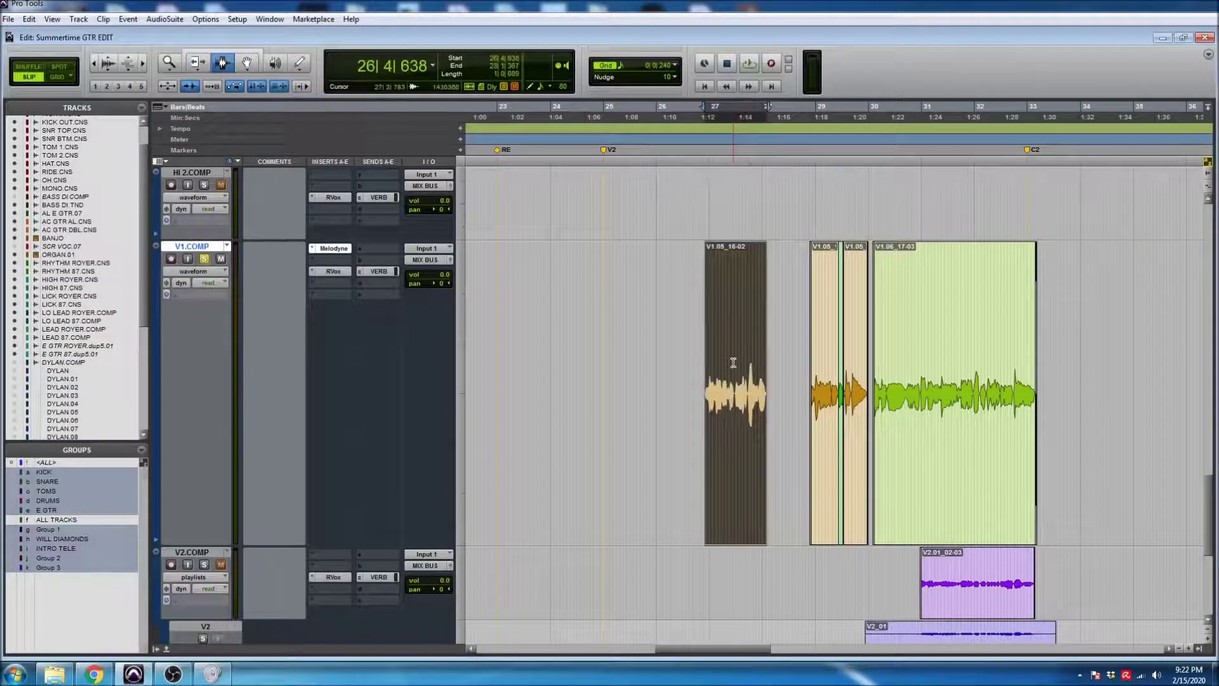
key(space)
drag(1216, 13, 224, 10)
double_click(224, 11)
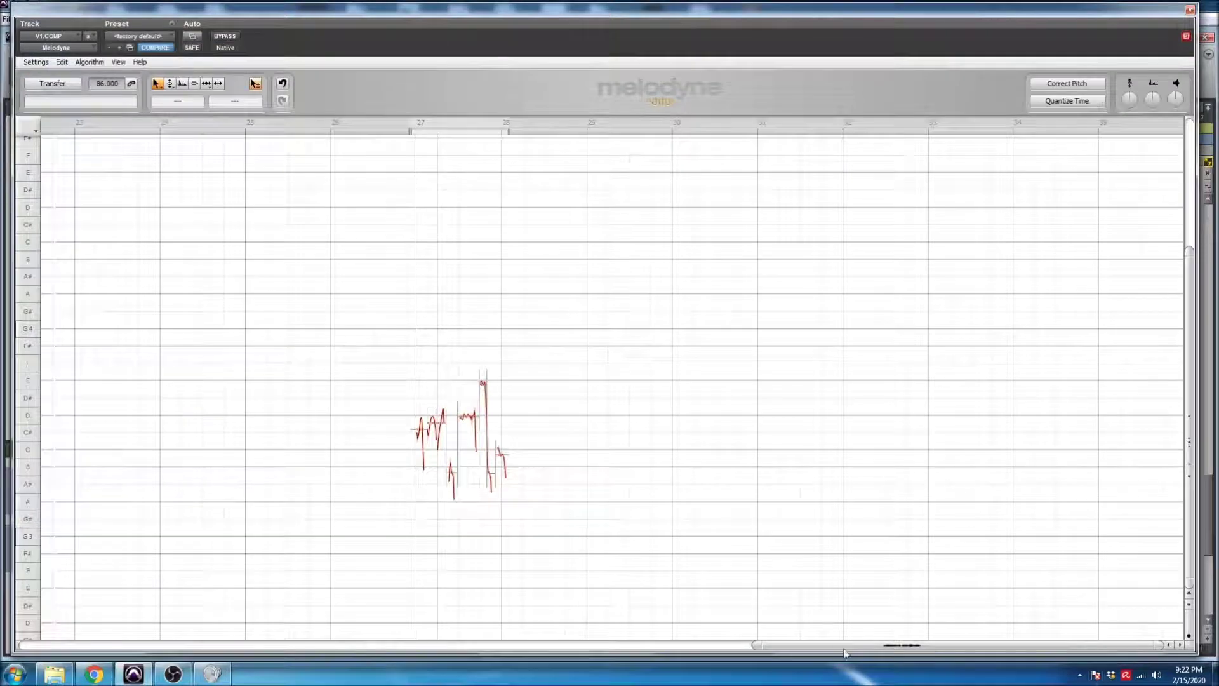
- Enlarge the transferred phrase between bars 27 and 28 so its individual notes and pitch curves can be examined
mouse_move(798, 649)
mouse_down()
mouse_move(742, 648)
mouse_move(805, 653)
mouse_up()
mouse_move(756, 646)
mouse_down()
mouse_move(1037, 656)
mouse_move(924, 645)
mouse_up()
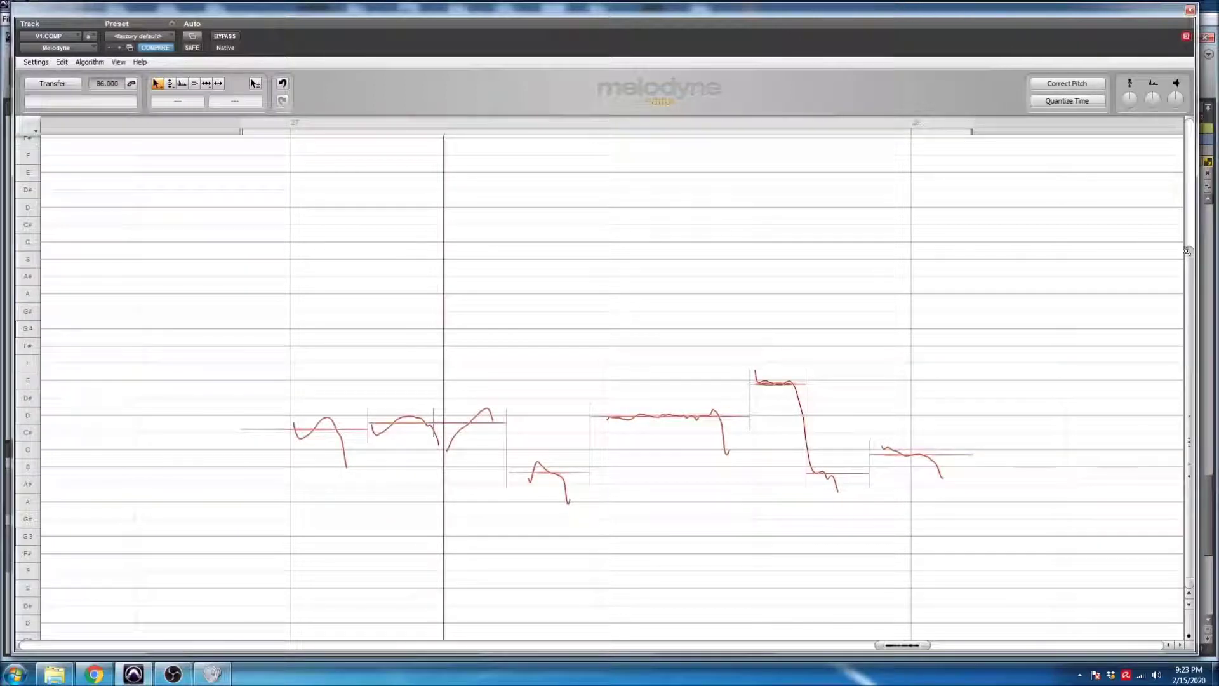
scroll(1189, 324, up, 3)
scroll(1181, 336, down, 3)
drag(1190, 255, 1189, 317)
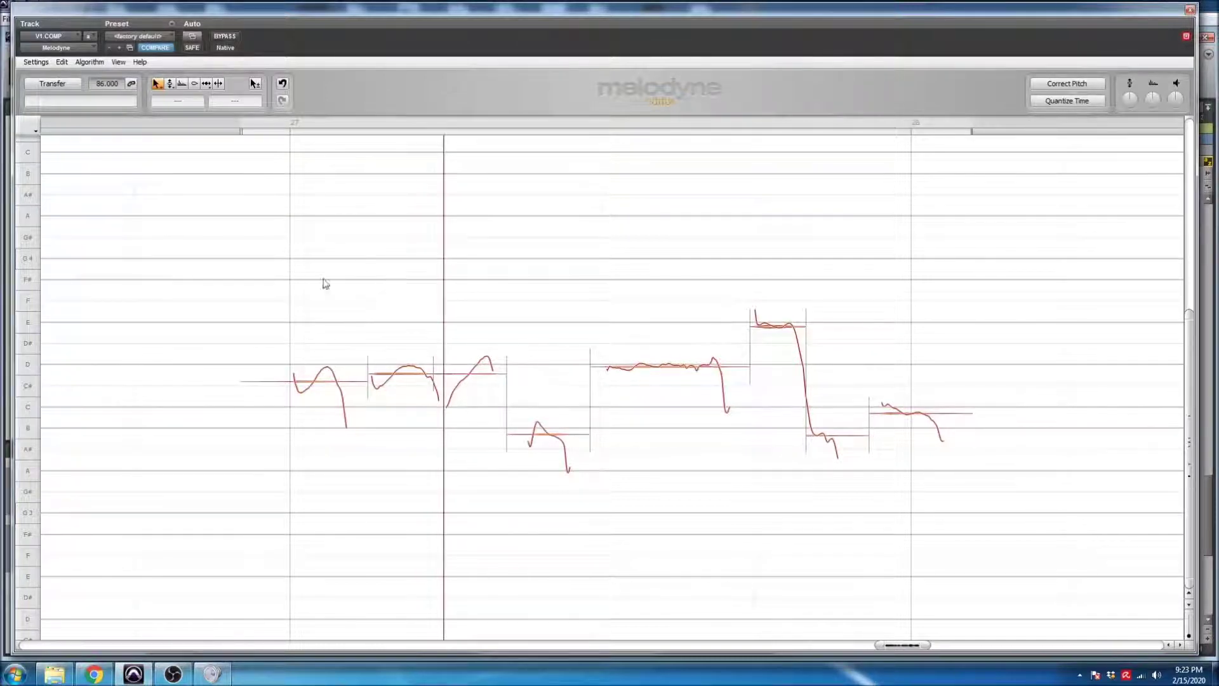
click(170, 83)
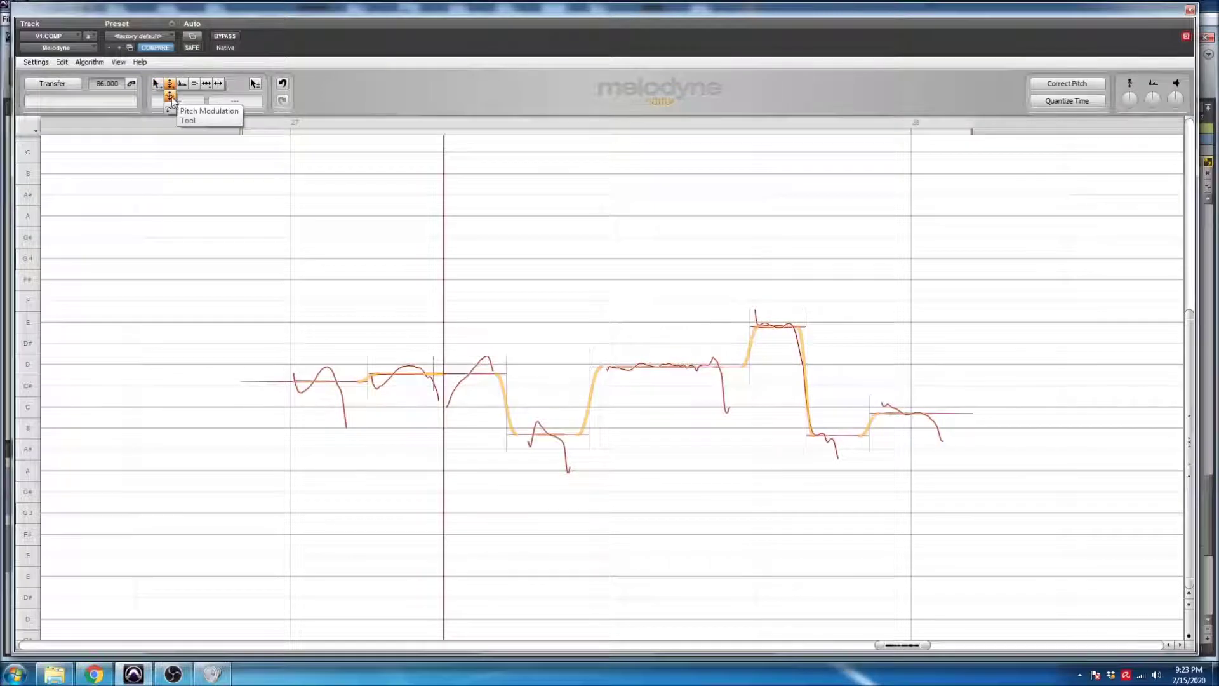
click(172, 109)
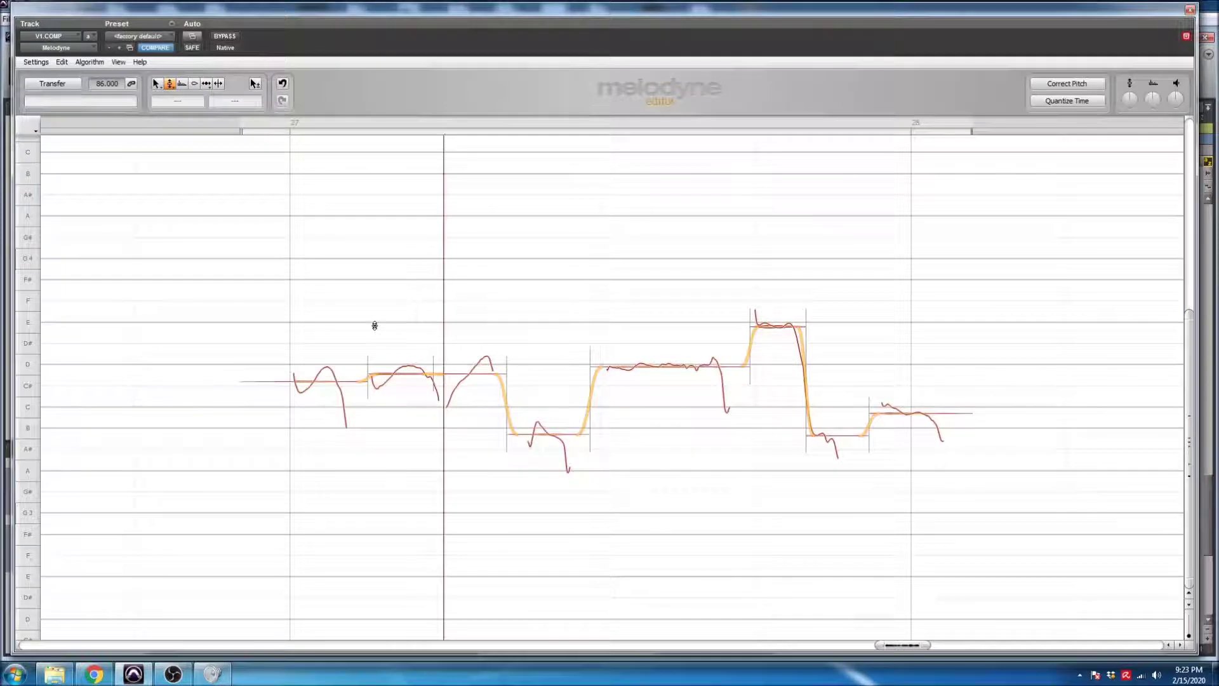
right_click(353, 309)
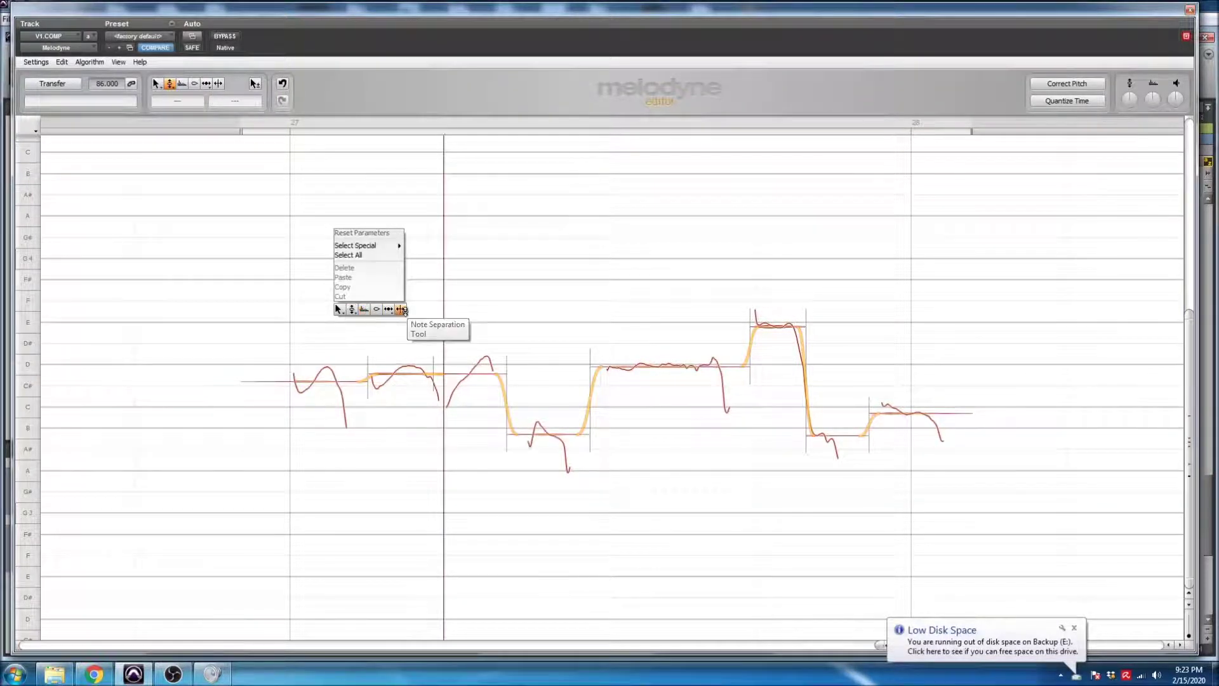
click(339, 309)
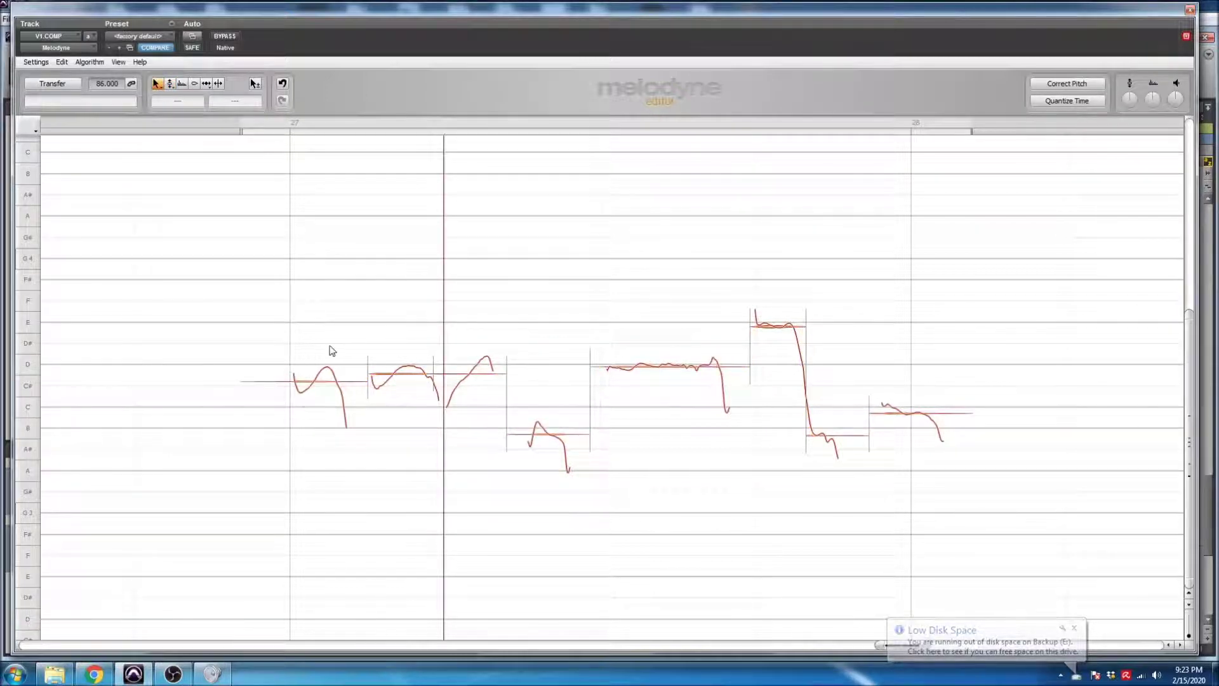
- Snap the long D4 note, the high E4 note and the B3 note following it to exact pitch with the Pitch tool
right_click(349, 305)
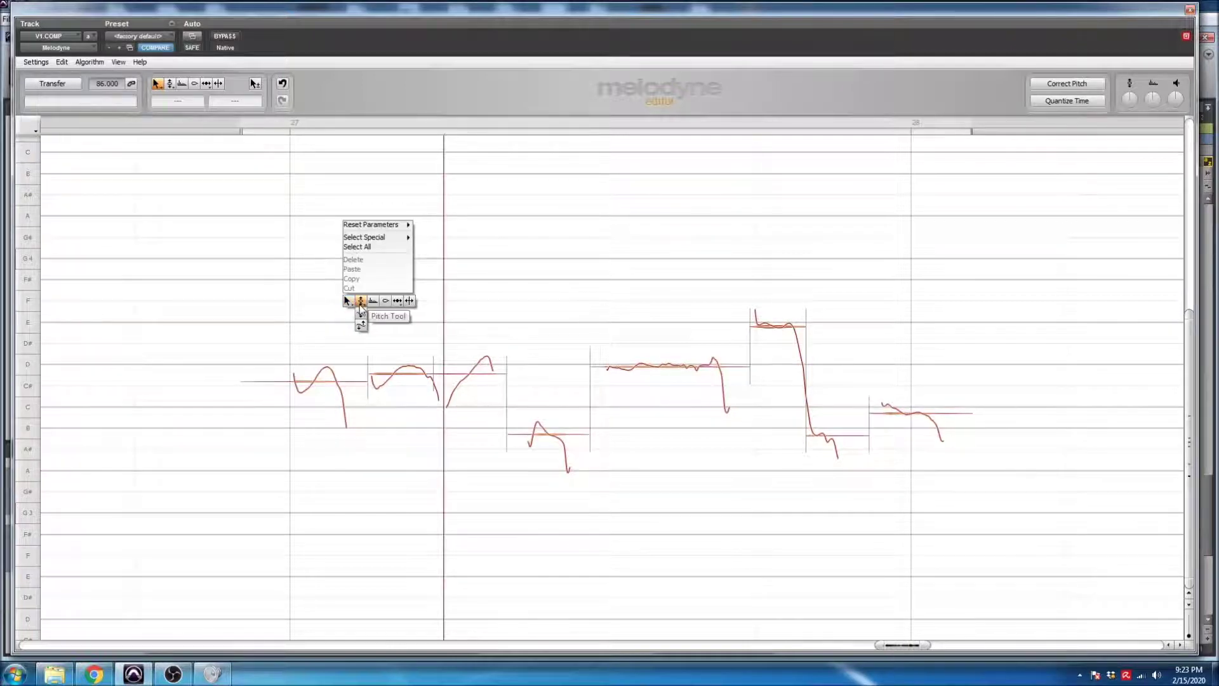
click(360, 302)
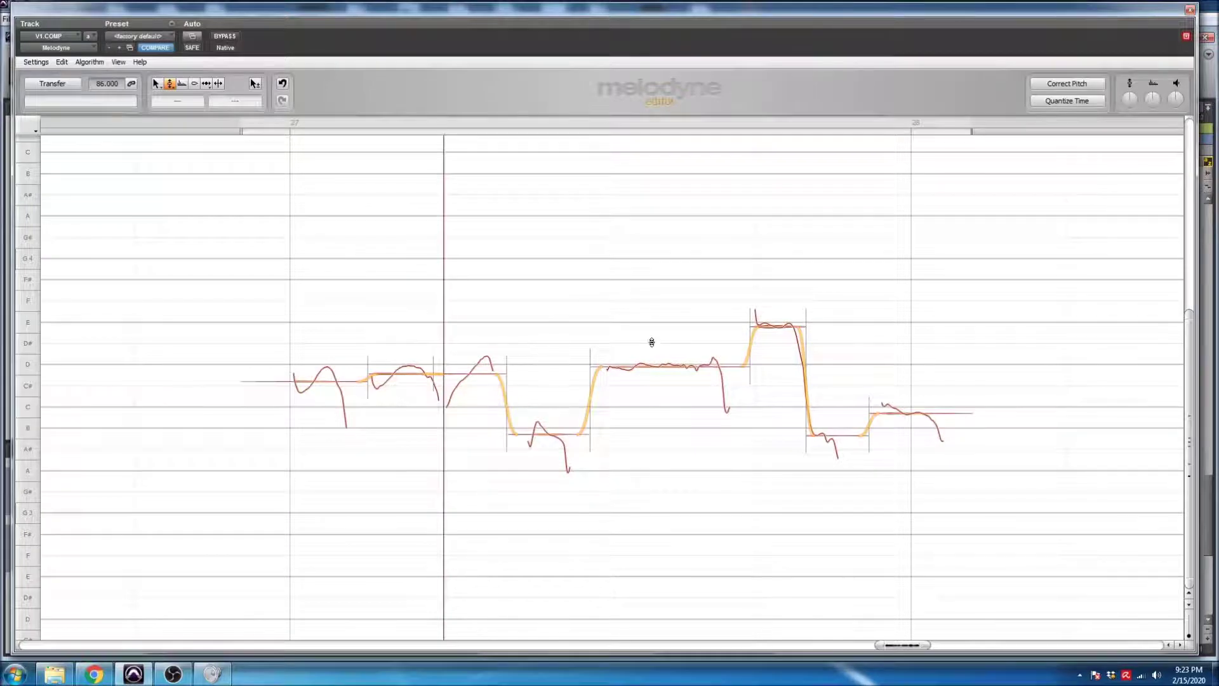
click(663, 366)
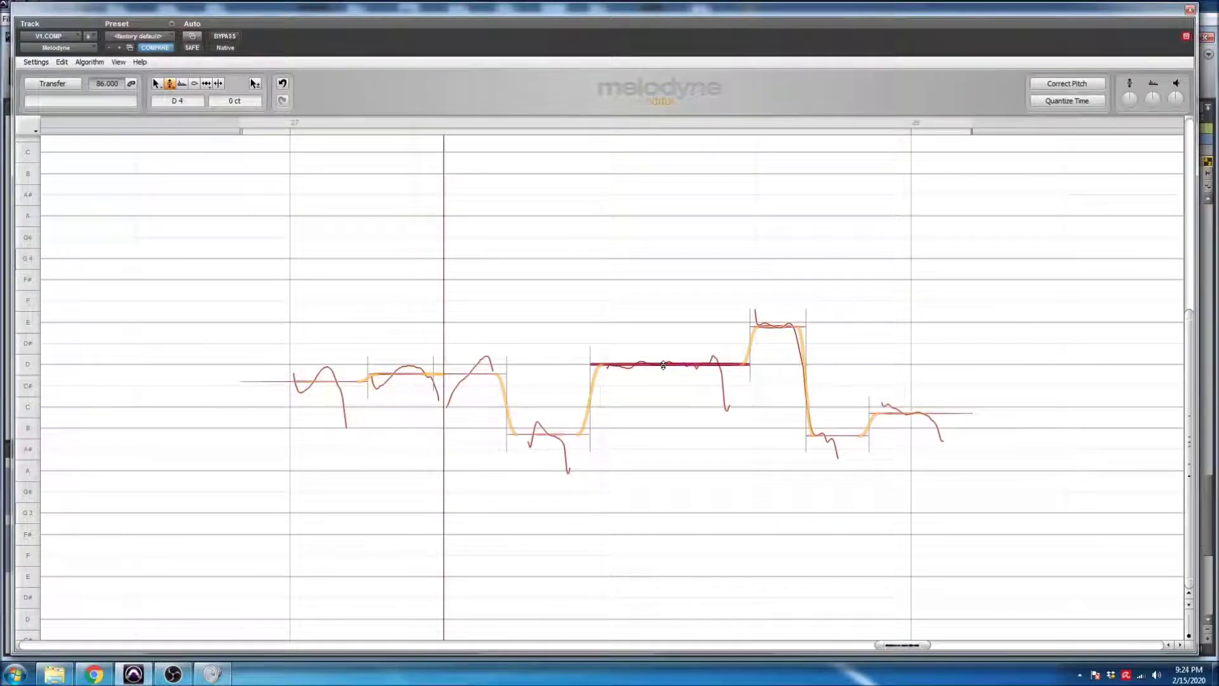
double_click(773, 326)
double_click(816, 435)
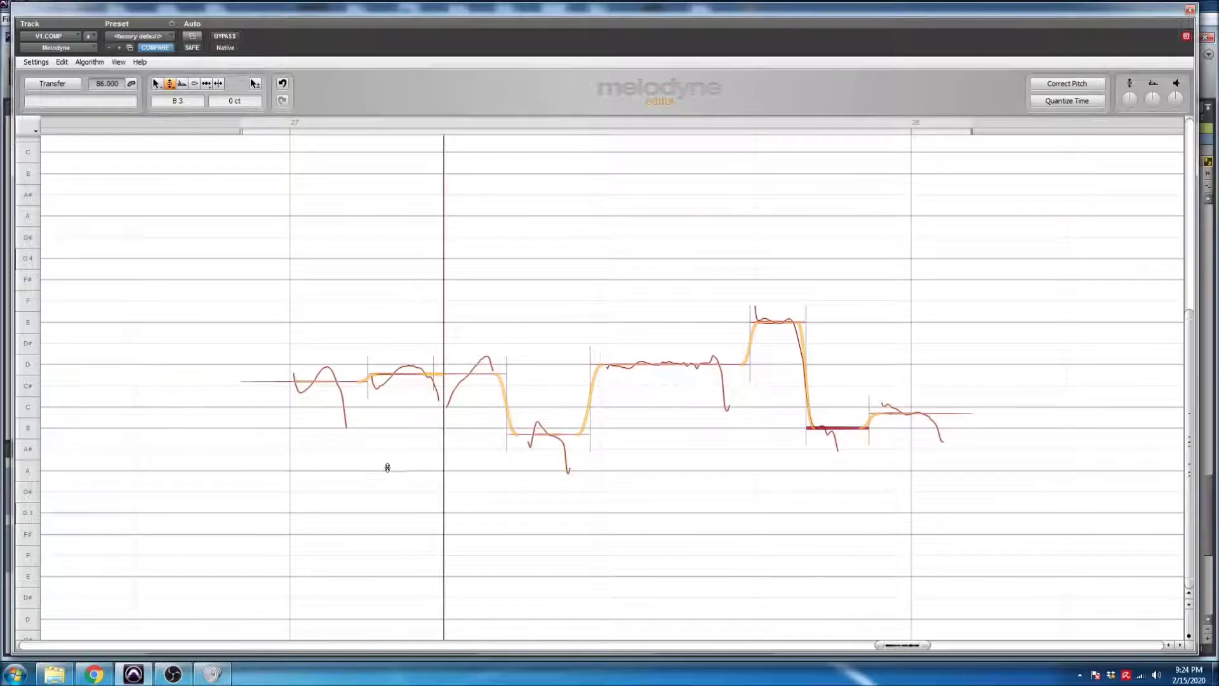
- Raise the phrase's second note to D4 -35 ct and its first note to C#4 +46 ct
click(402, 374)
drag(406, 375, 408, 371)
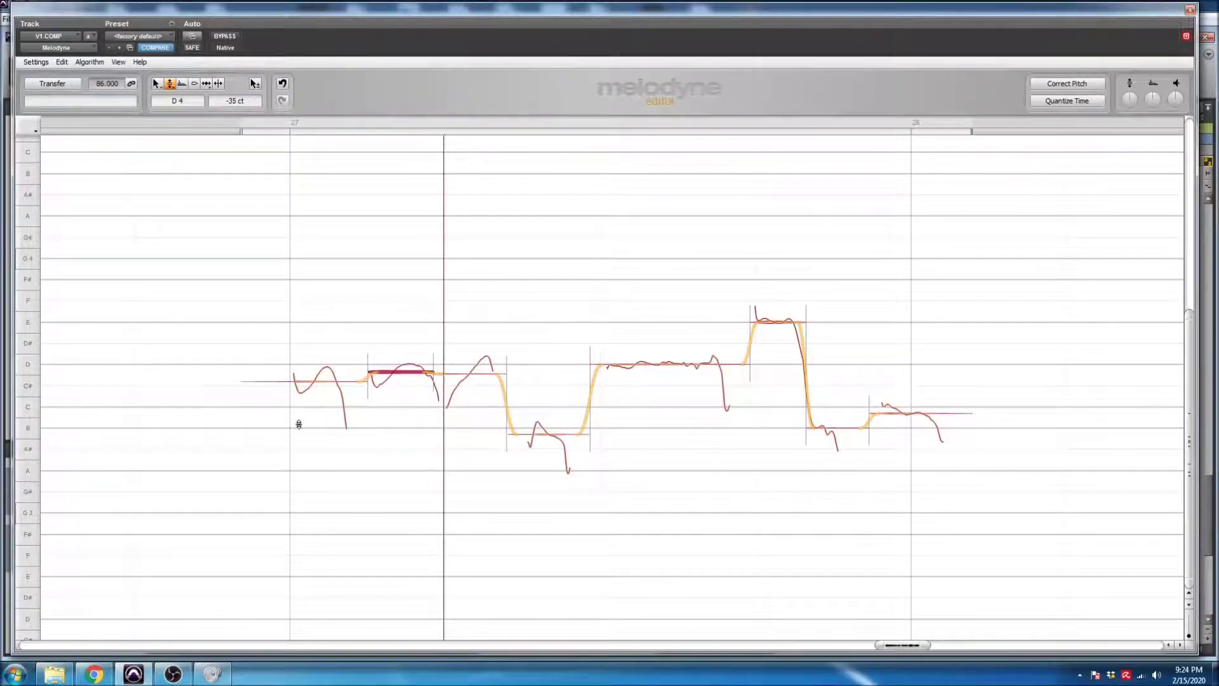
drag(318, 381, 313, 375)
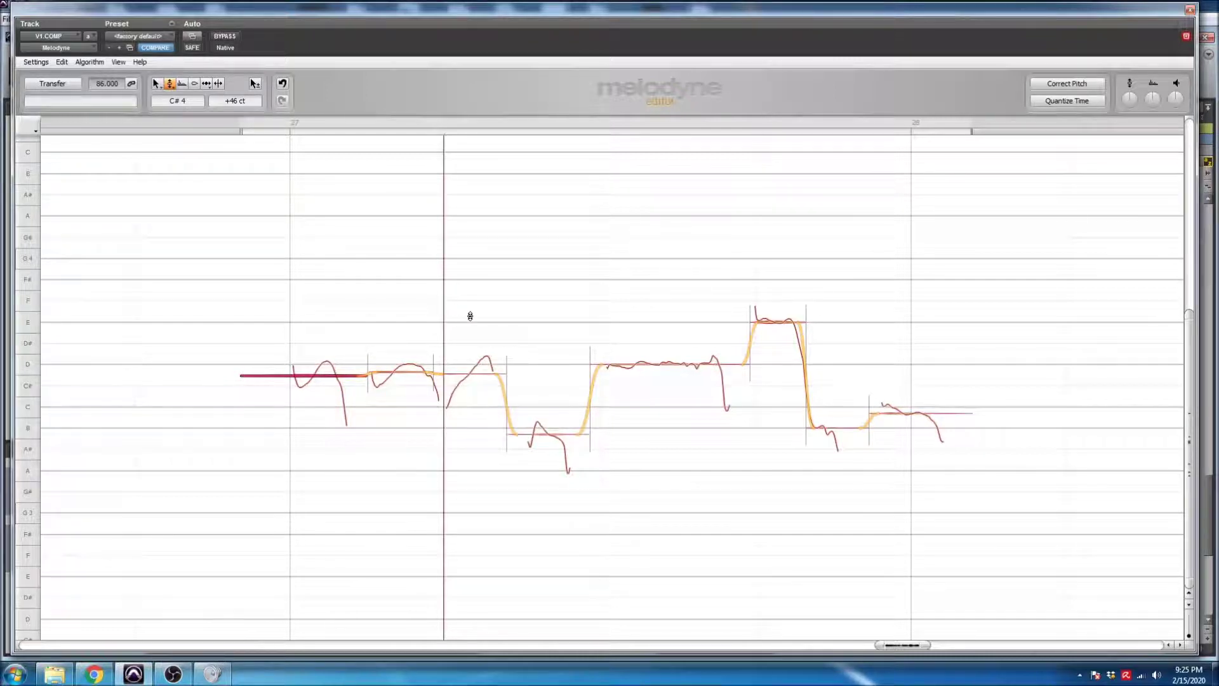
- Try the Pitch Modulation tool on the third note, exaggerating its curve to 193% and reducing it to 42%
right_click(483, 300)
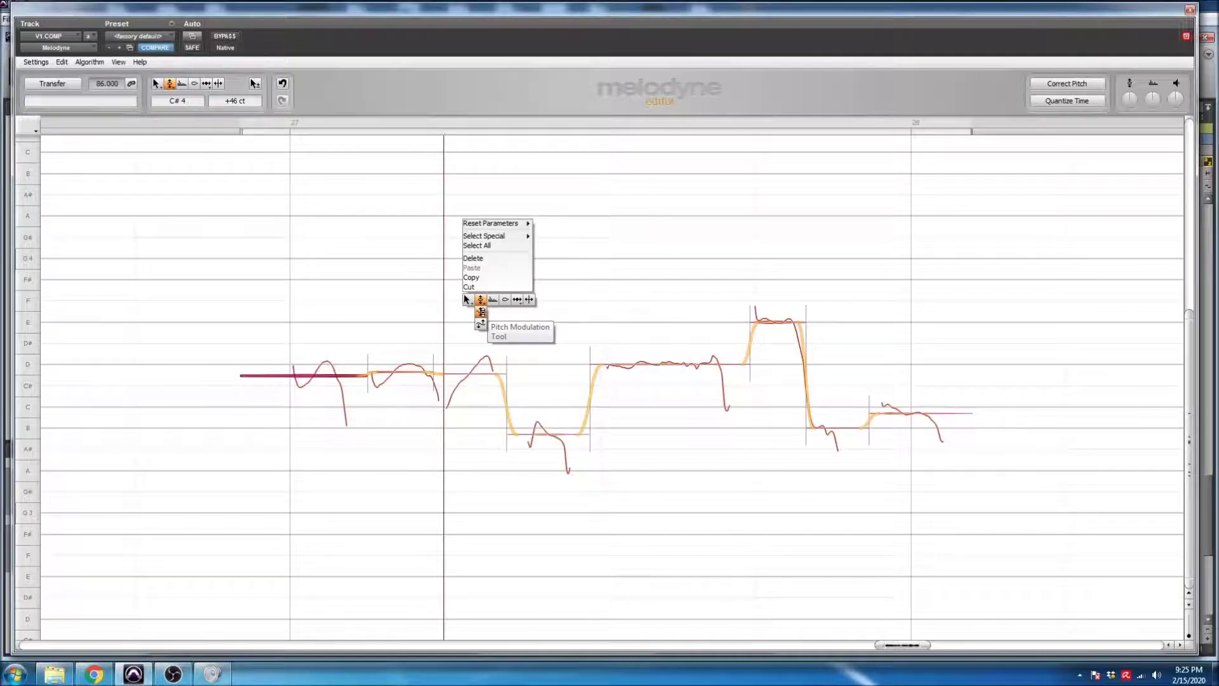
click(480, 312)
click(449, 337)
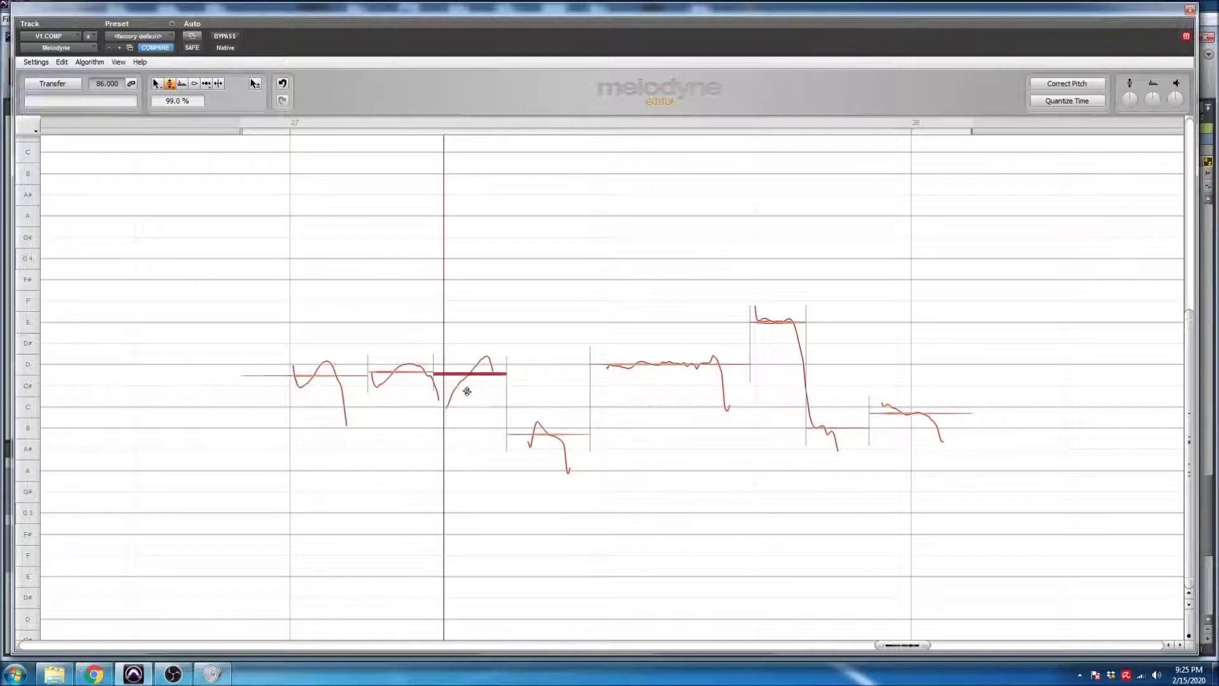
drag(466, 391, 455, 320)
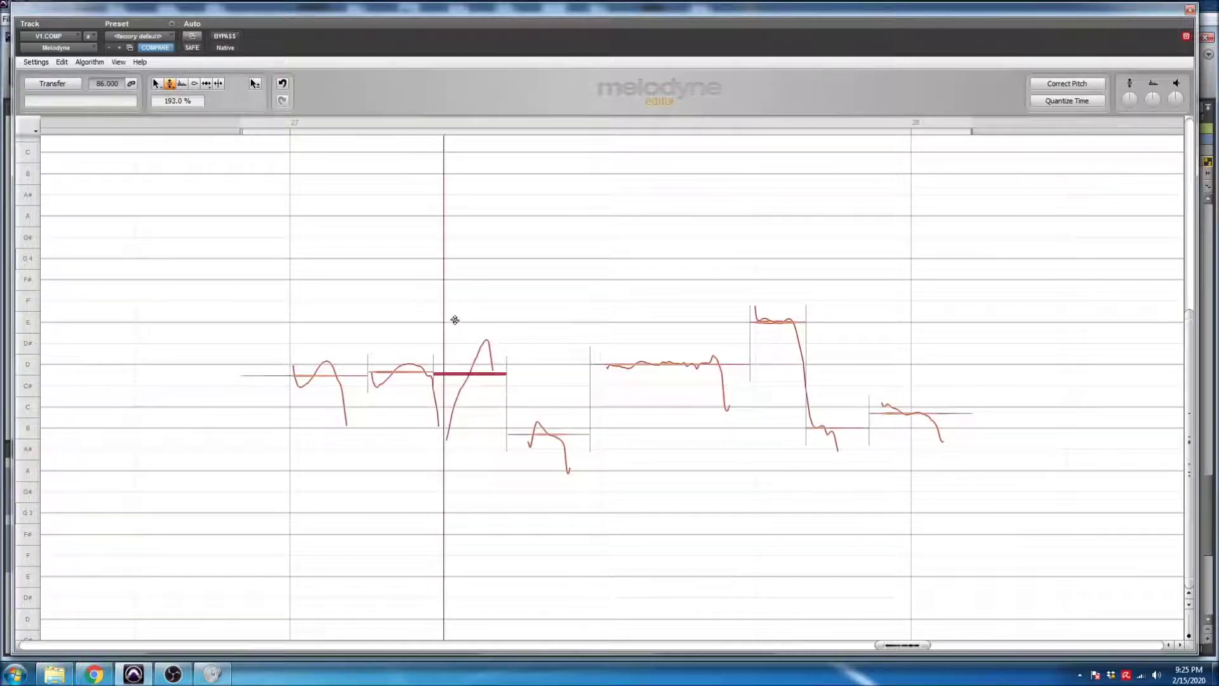
drag(468, 381, 467, 466)
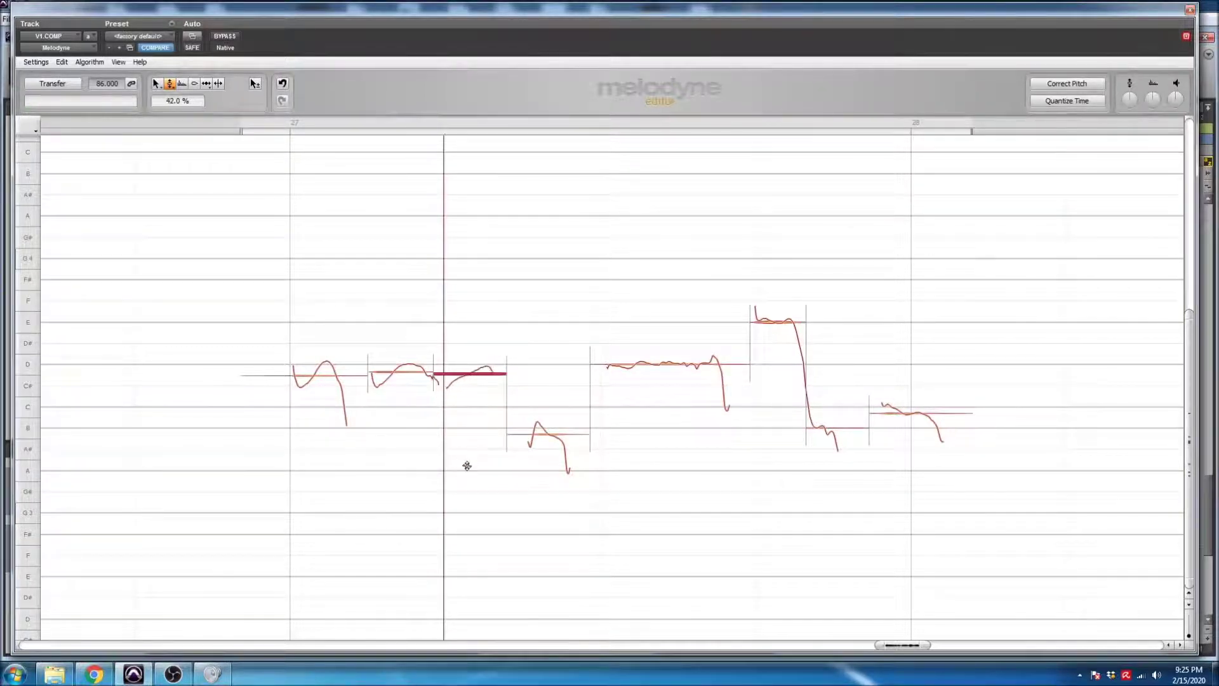
- Try flattening the pitch modulation of the first three notes to 0% and play back the phrase
double_click(470, 374)
double_click(469, 374)
double_click(413, 377)
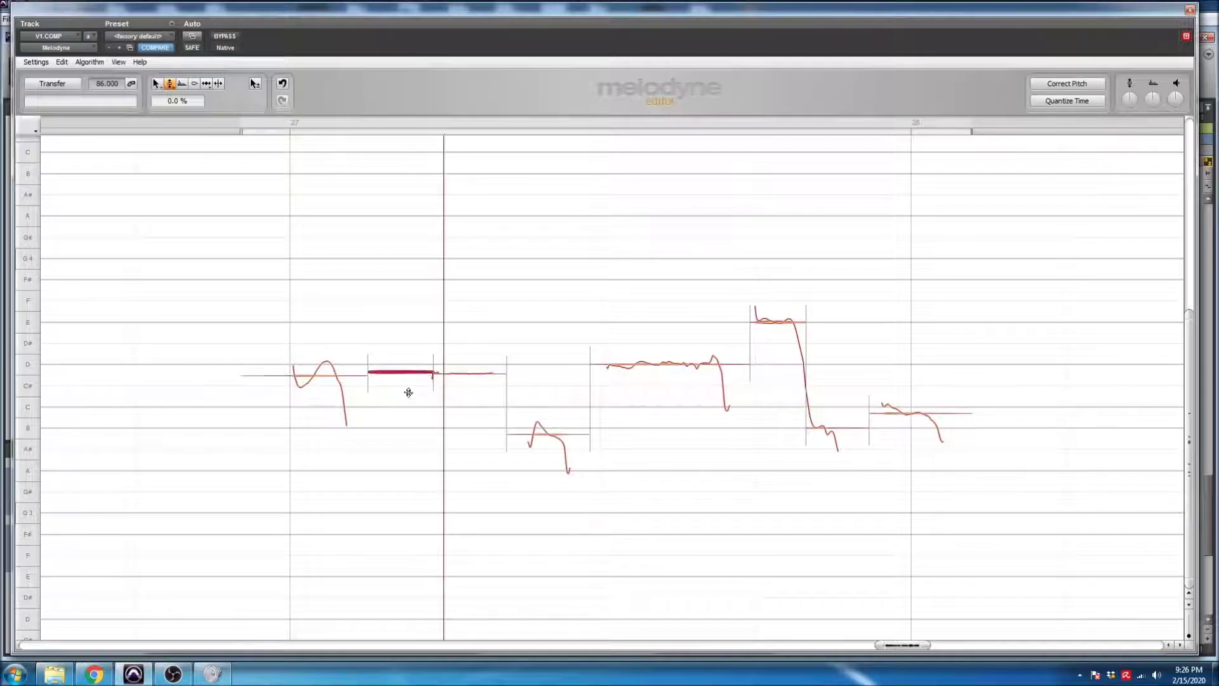
double_click(325, 375)
key(space)
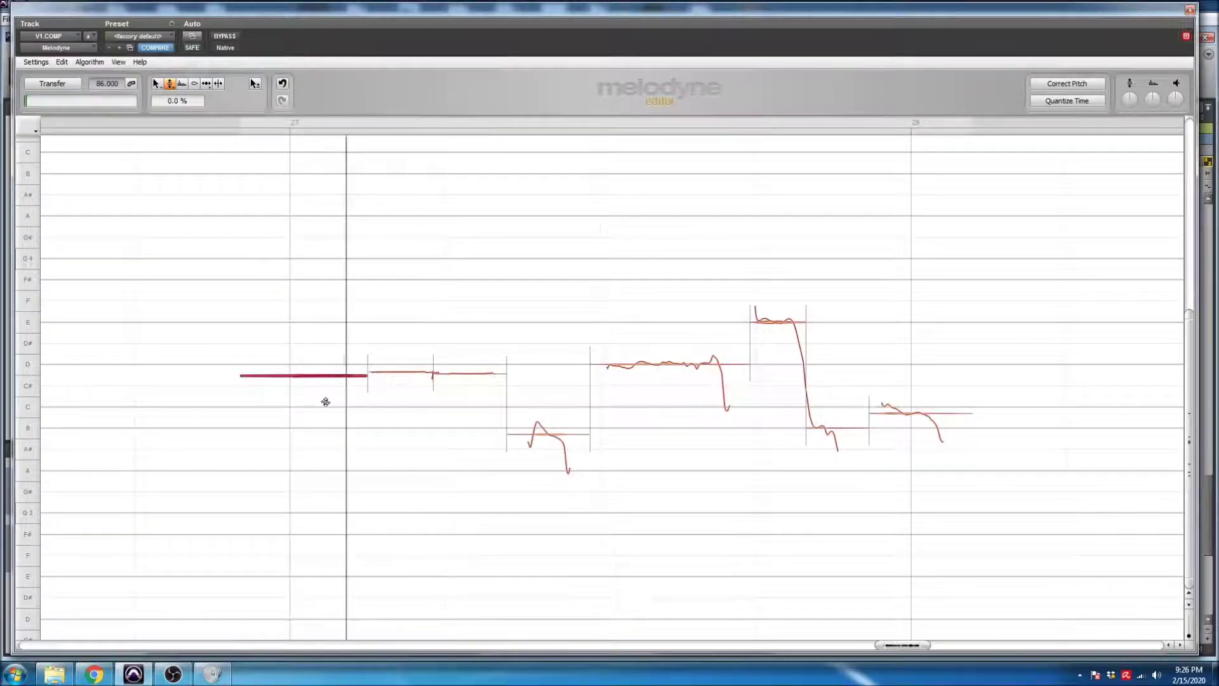
key(space)
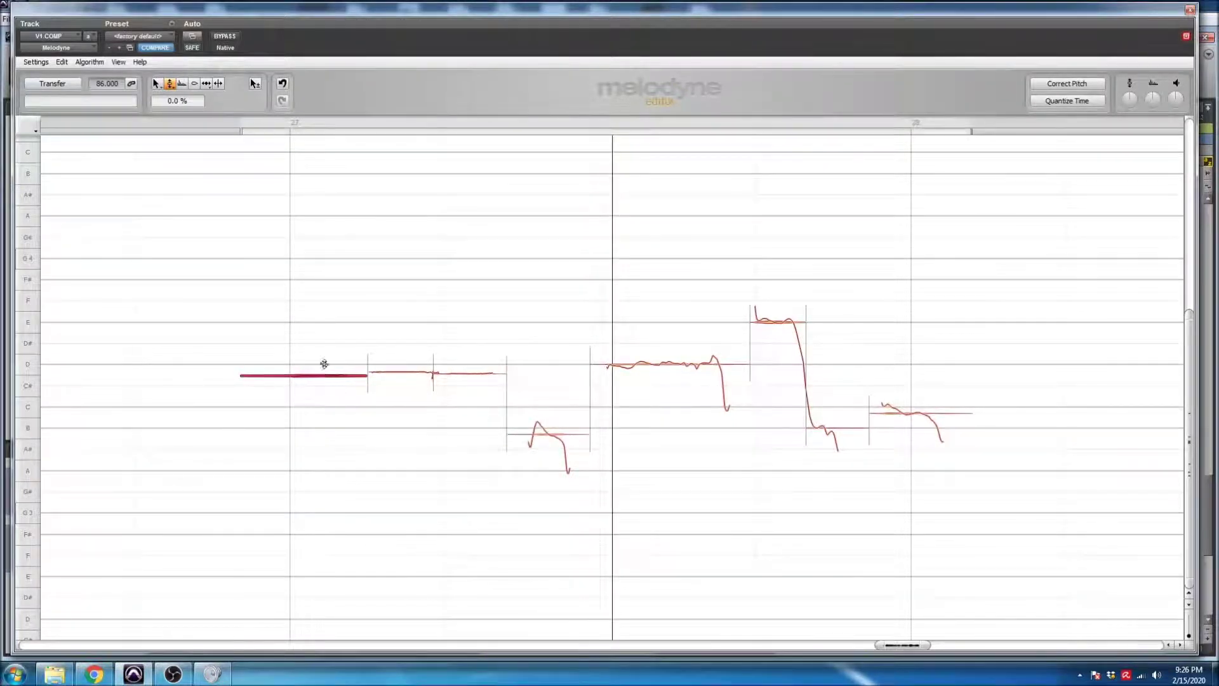
- Undo the pitch modulation changes on the first three notes
click(284, 85)
click(283, 84)
key(ctrl+z)
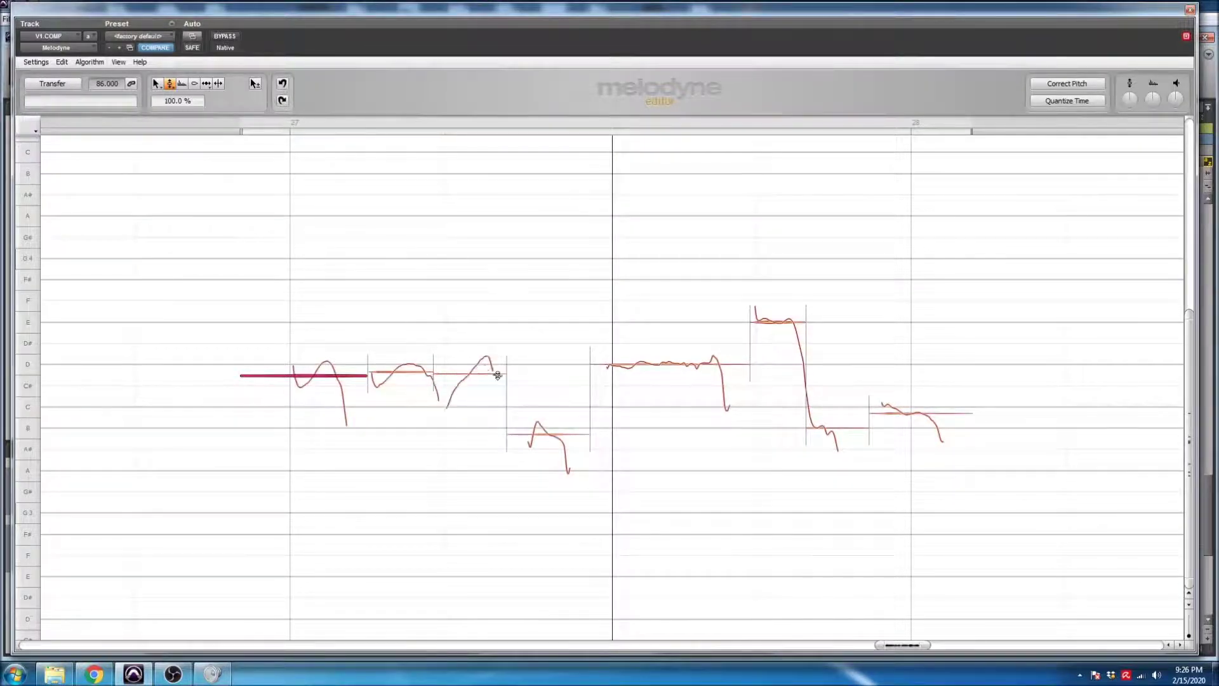
- Reduce the third note's pitch modulation to 67% and raise its pitch slightly with the Pitch tool
click(465, 374)
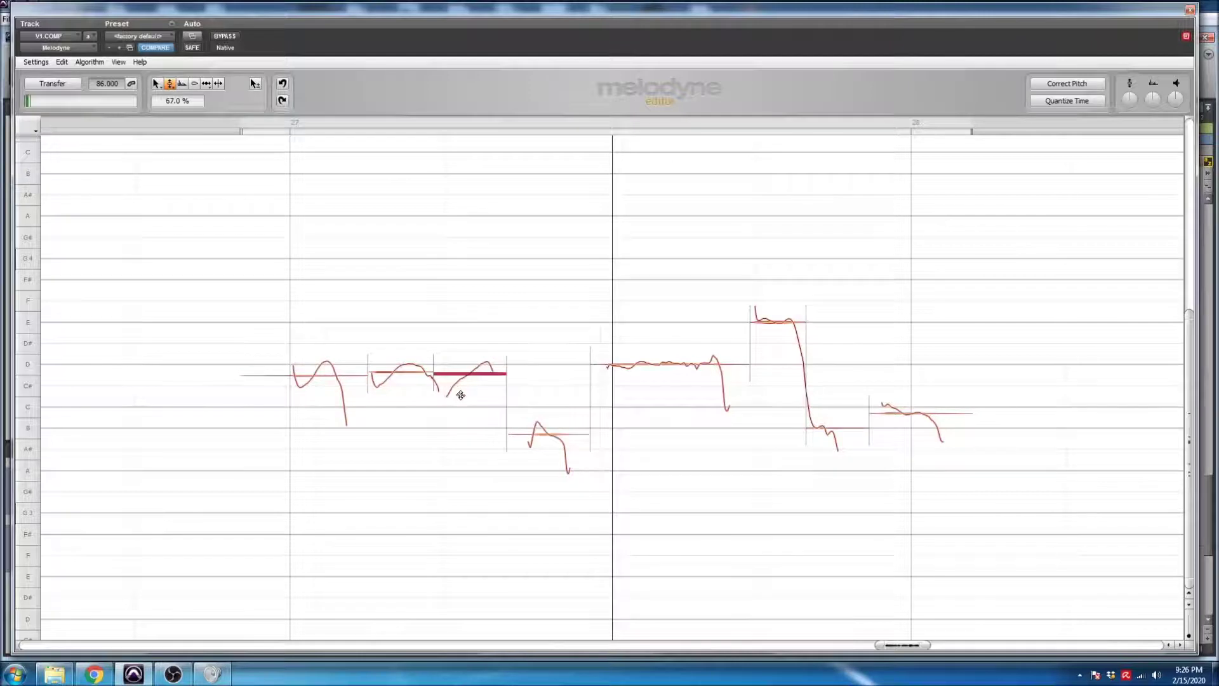
right_click(468, 381)
click(469, 377)
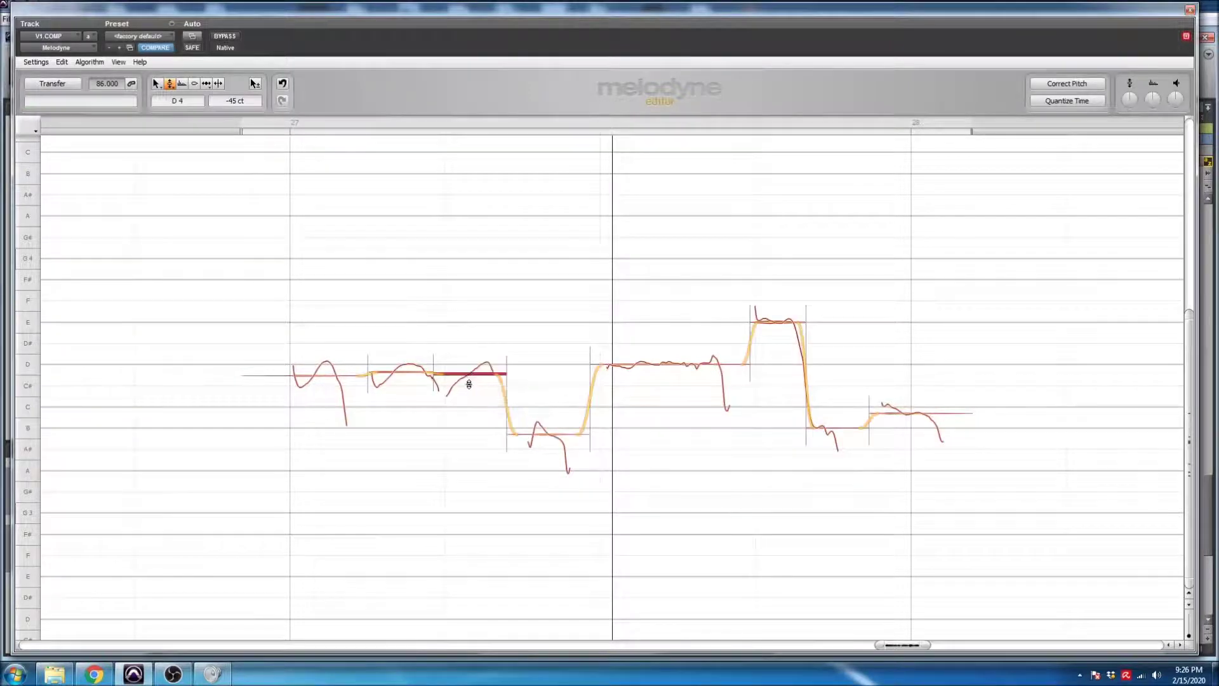
drag(468, 374, 468, 372)
- Snap the fourth note to B3 and the last note to C4, and play back the phrase
click(547, 433)
double_click(549, 434)
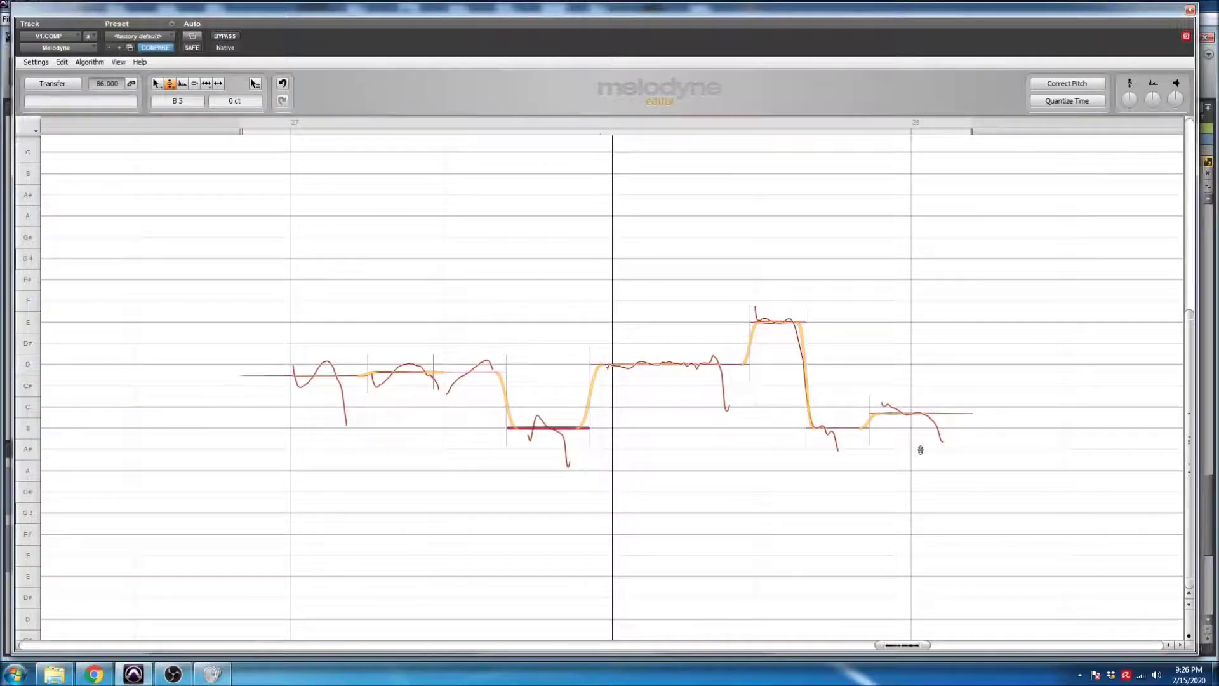
double_click(902, 412)
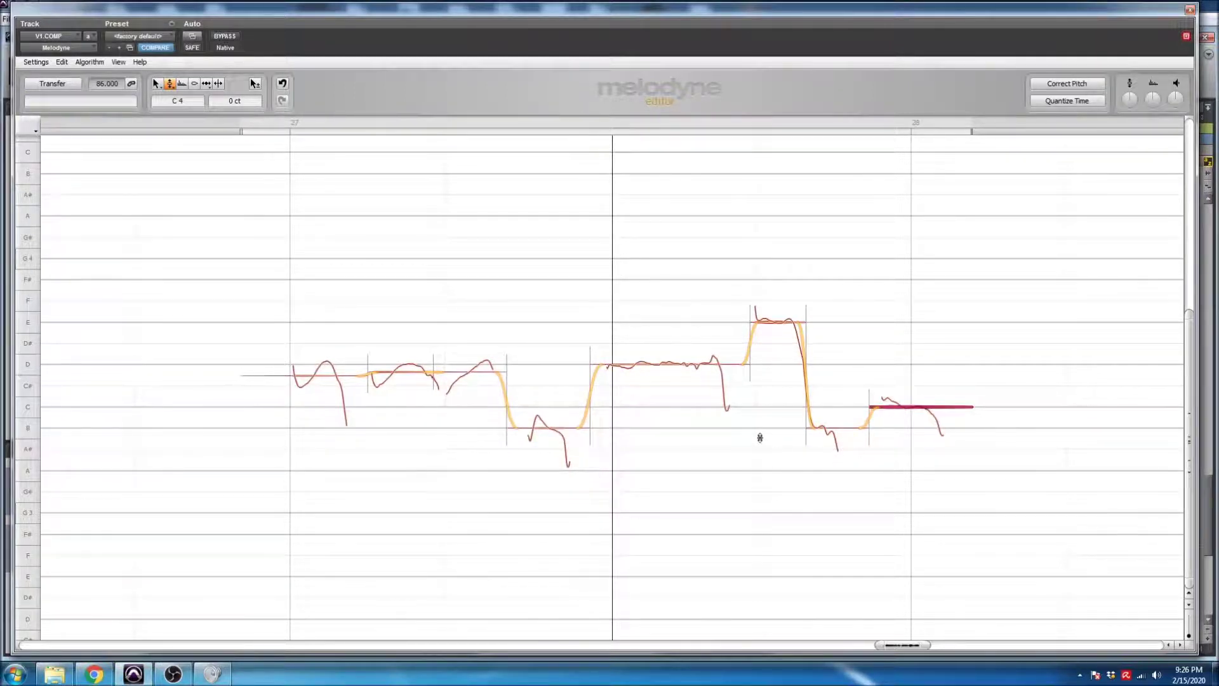
key(space)
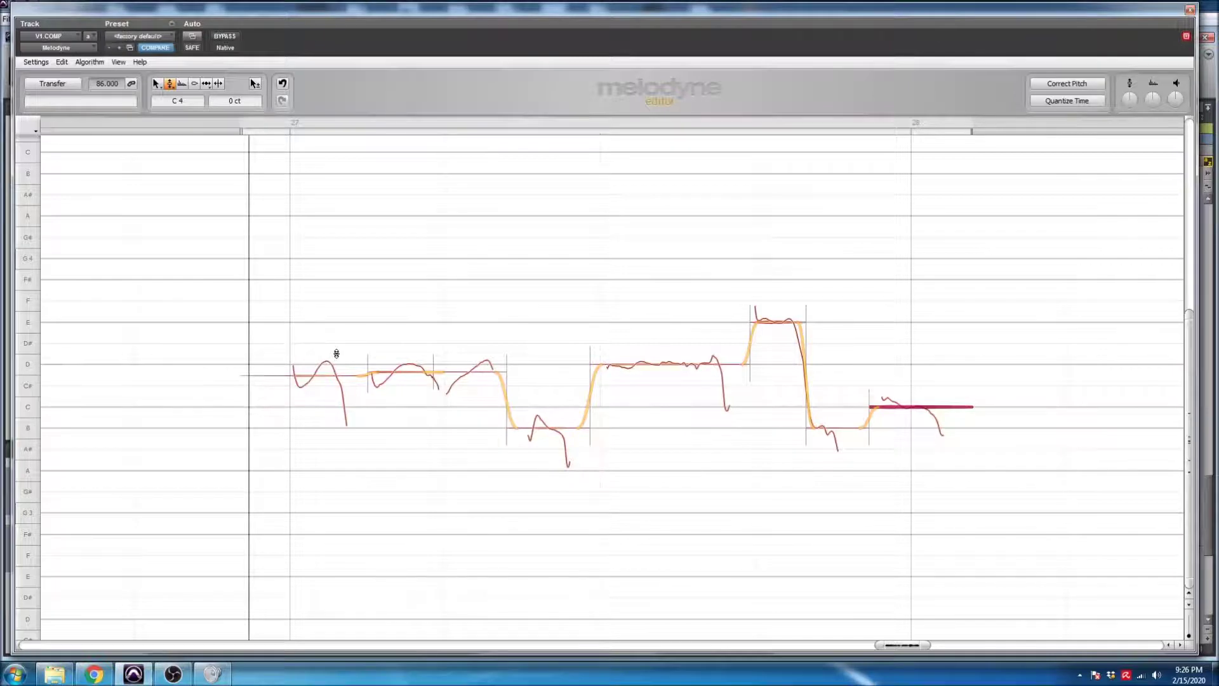
- Reduce the first note's pitch modulation slightly, set its pitch to D4 -35 ct, and play back the phrase
right_click(317, 310)
click(316, 321)
click(314, 364)
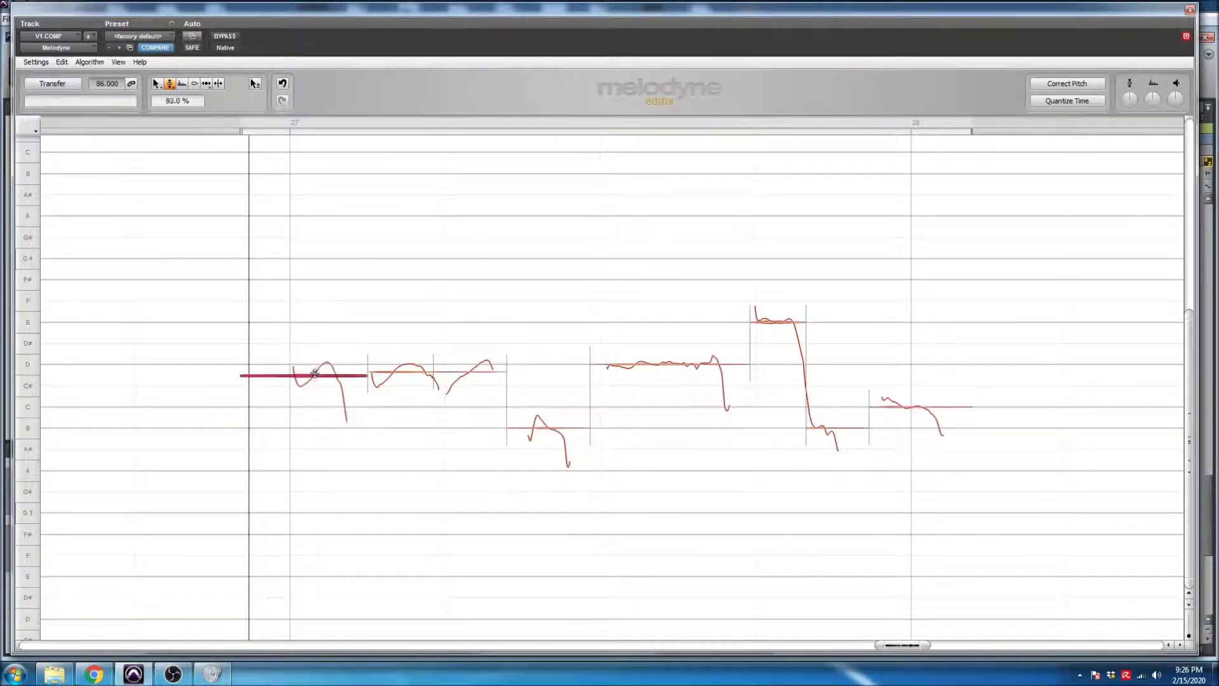
drag(314, 373, 315, 381)
right_click(314, 380)
click(313, 379)
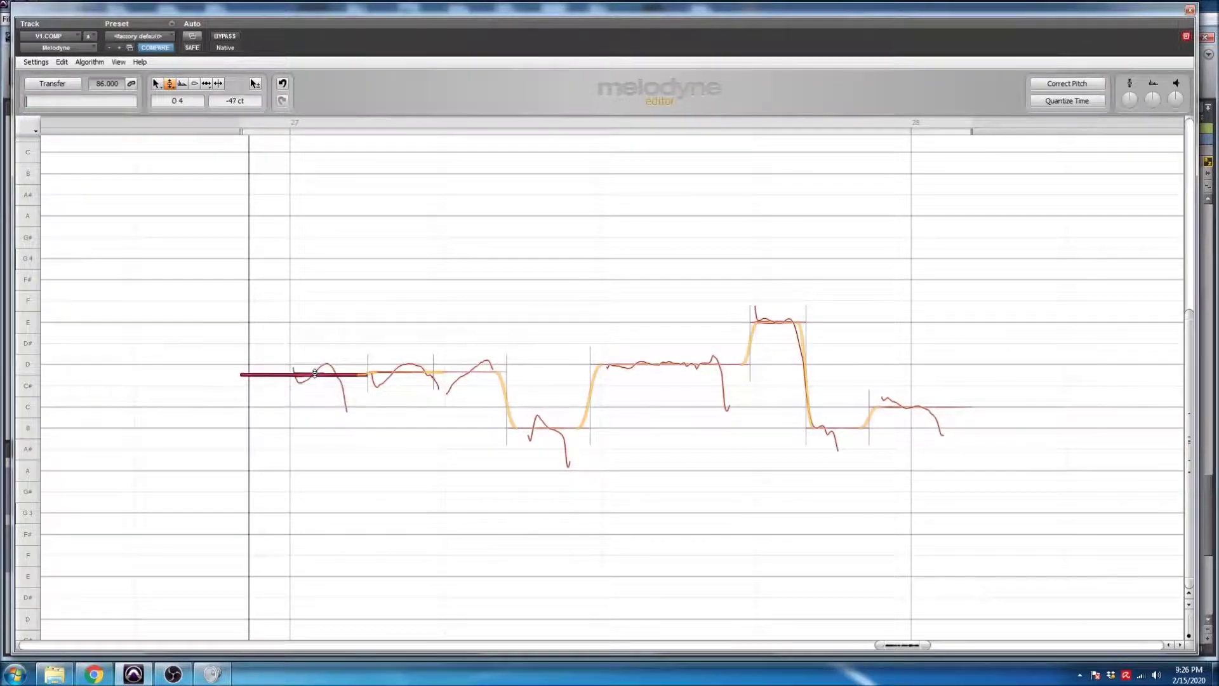
key(space)
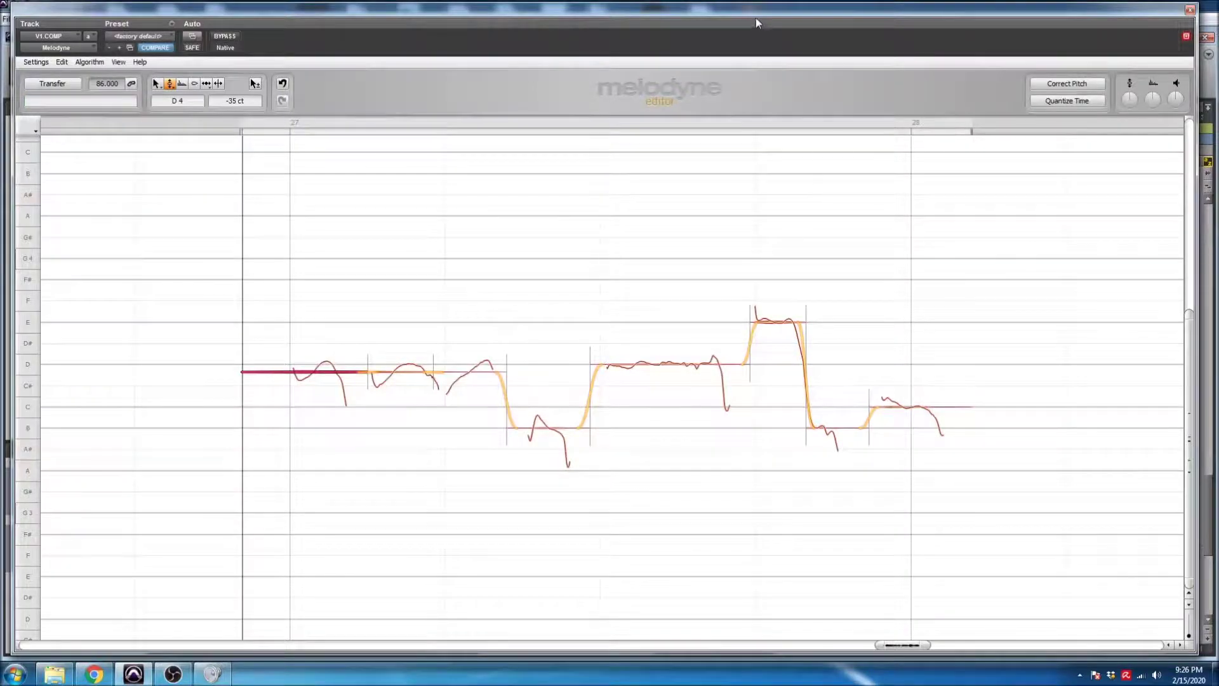
- Solo the DYLAN.COMPcm track in Pro Tools, play the phrase with it, and return to the Melodyne editor
drag(760, 39, 1216, 81)
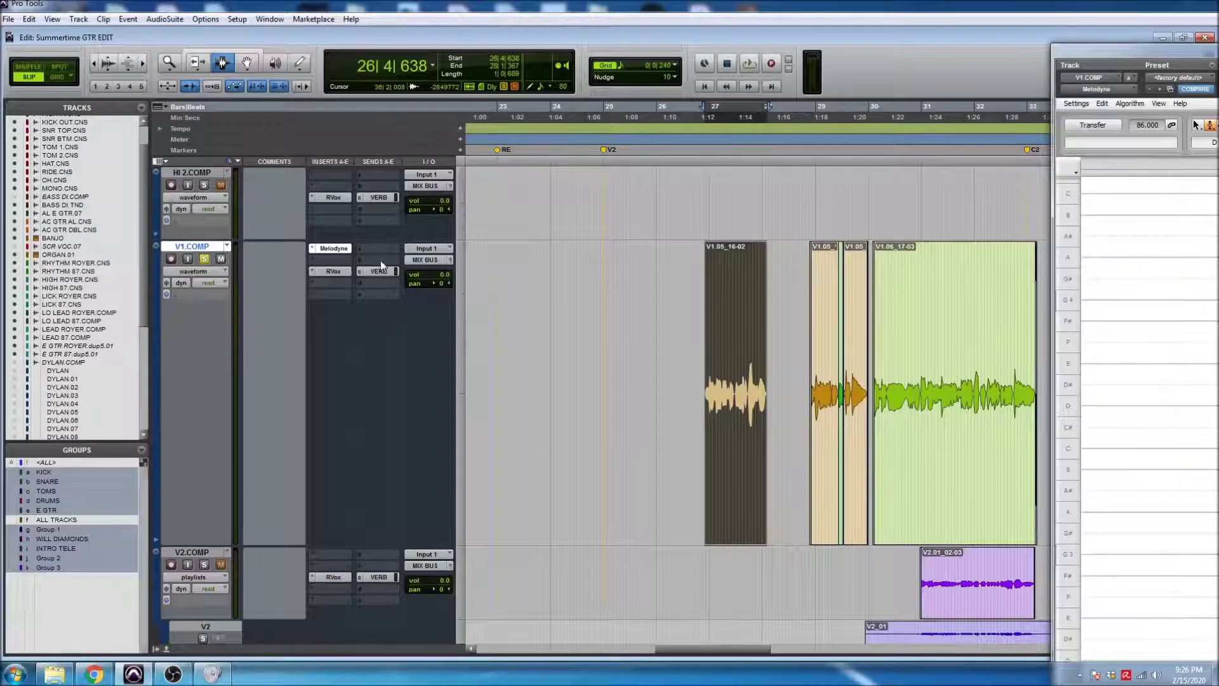
scroll(381, 262, up, 3)
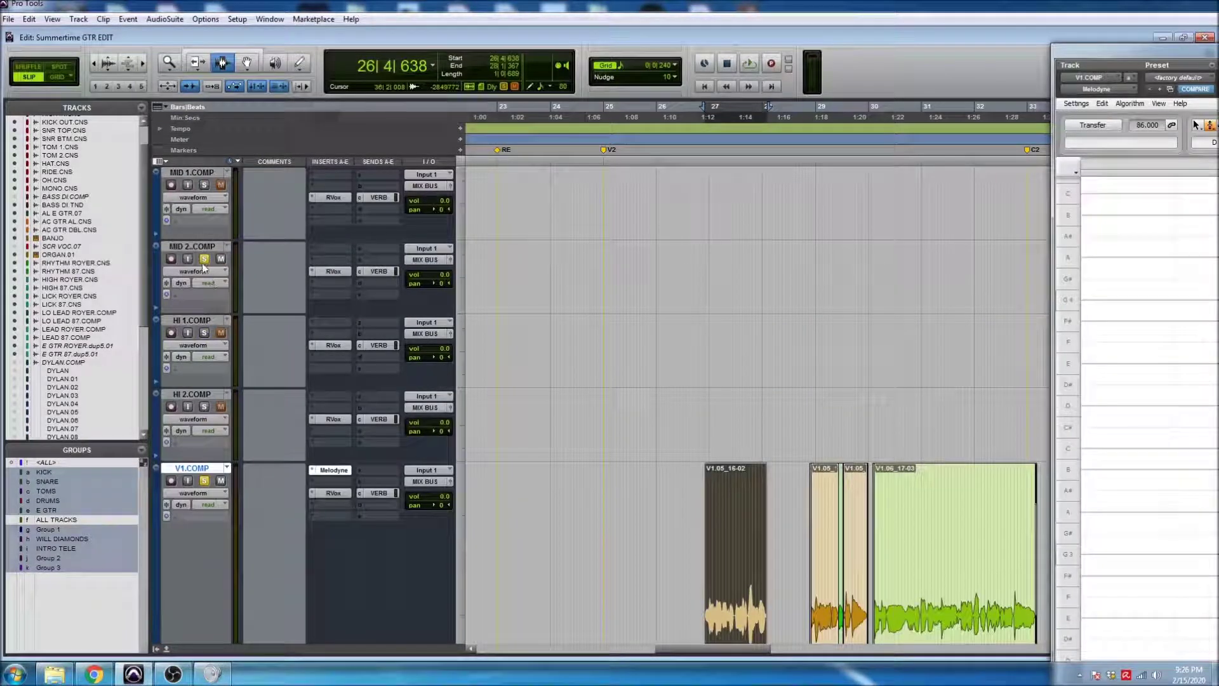
scroll(200, 284, up, 3)
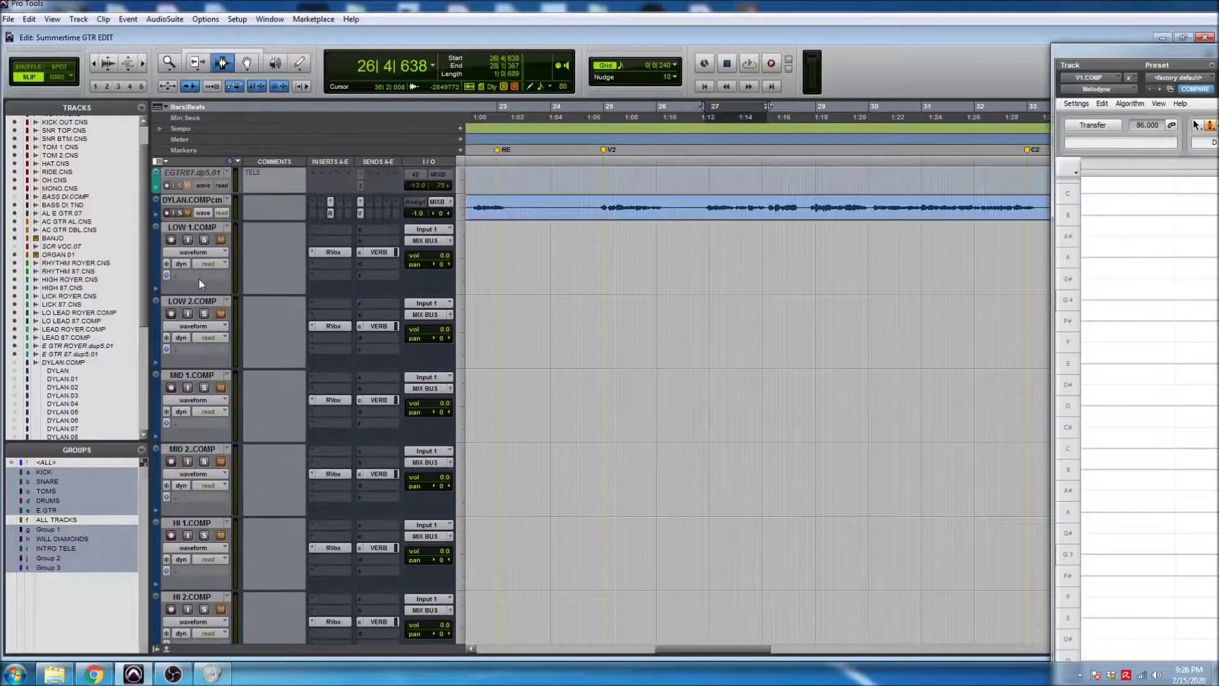
click(180, 213)
key(space)
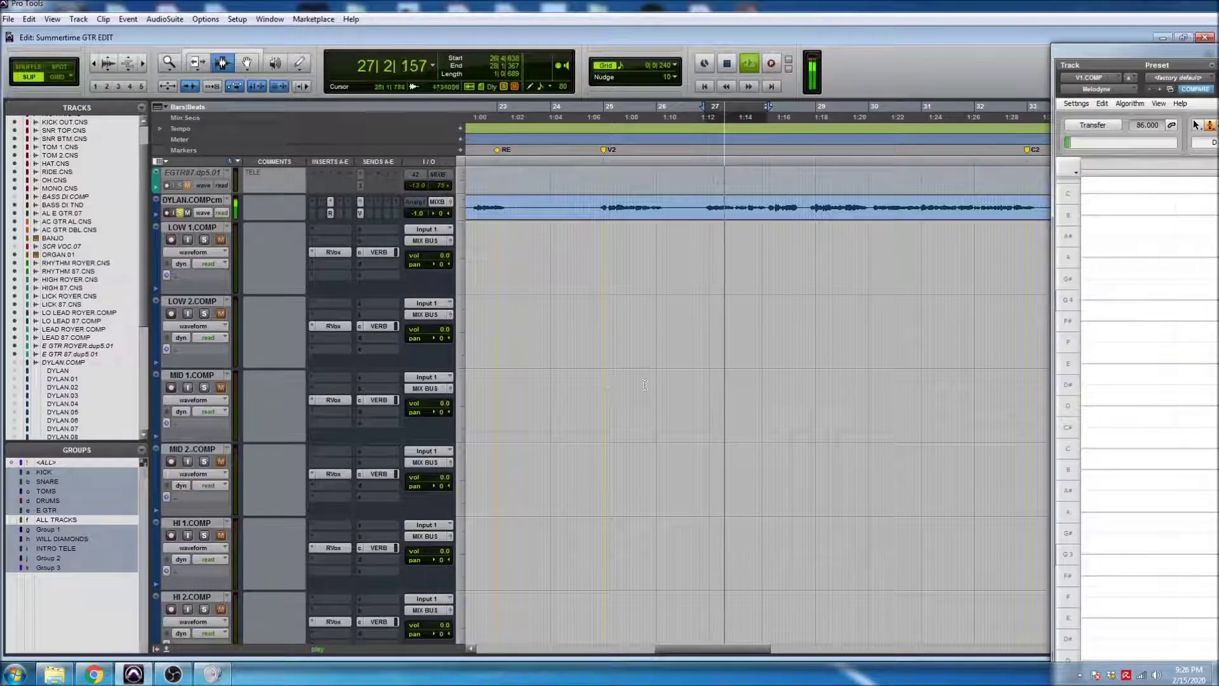
key(space)
drag(1105, 37, 162, 12)
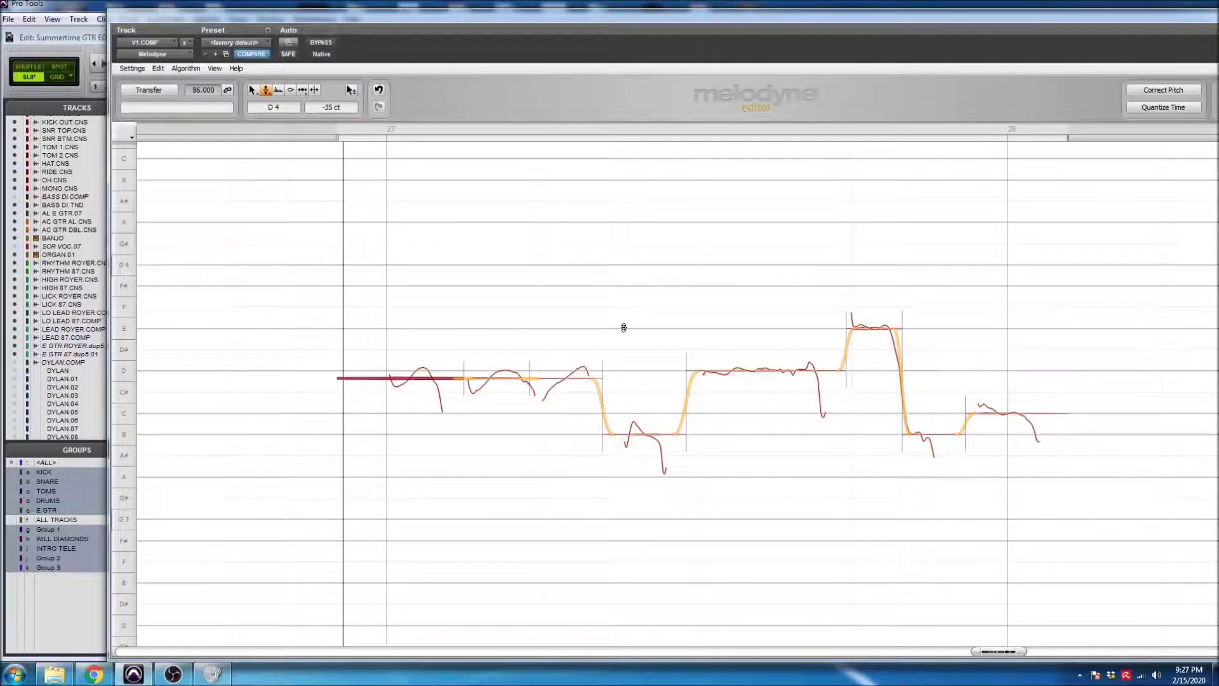
- Try a -222% pitch drift on the last note with the Pitch Drift tool and undo it
right_click(638, 309)
mouse_move(638, 311)
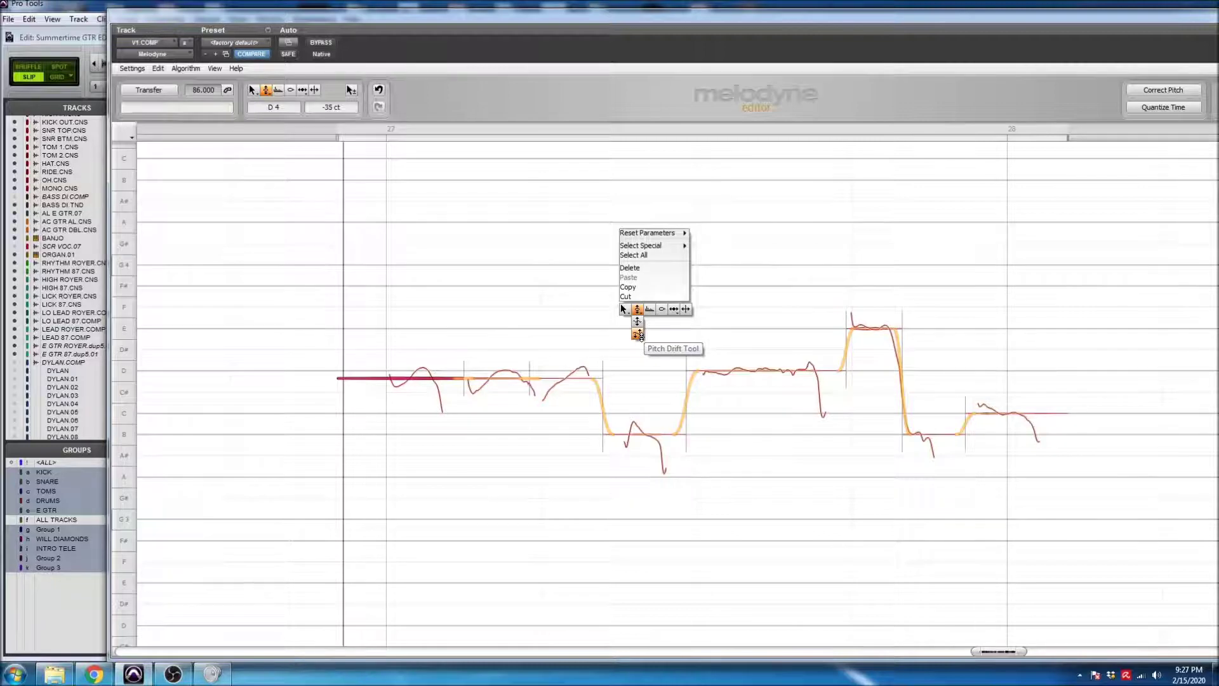
click(638, 335)
drag(851, 16, 738, 11)
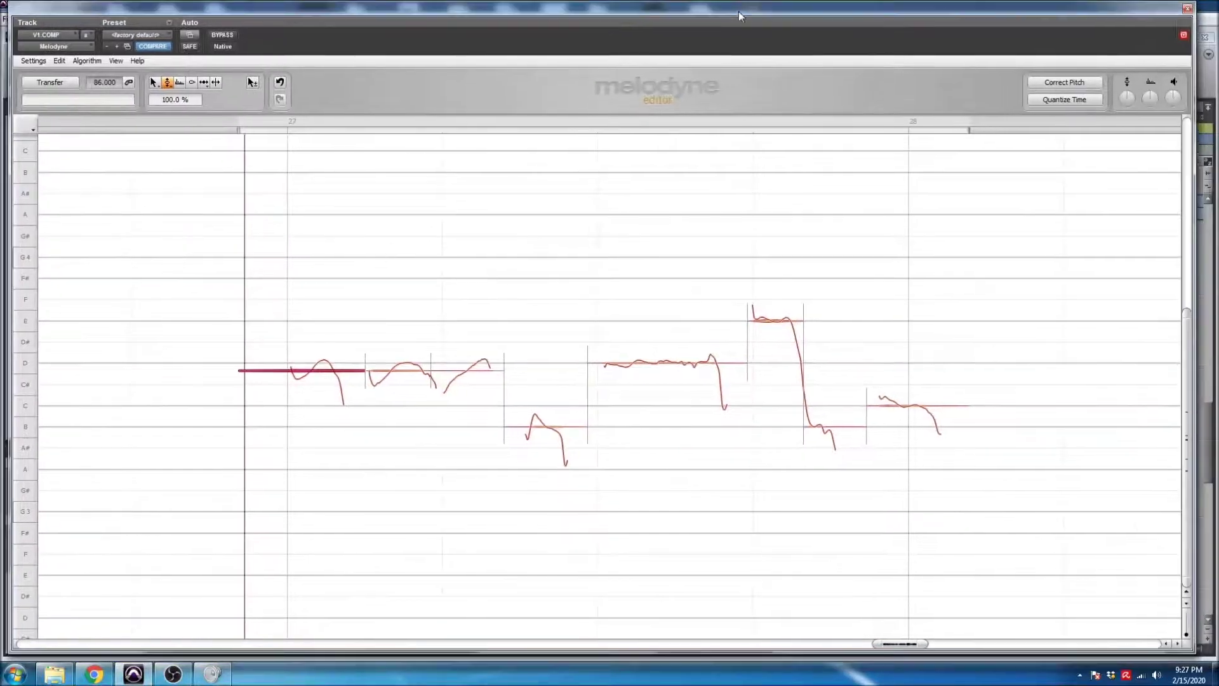
click(891, 399)
drag(868, 537, 855, 604)
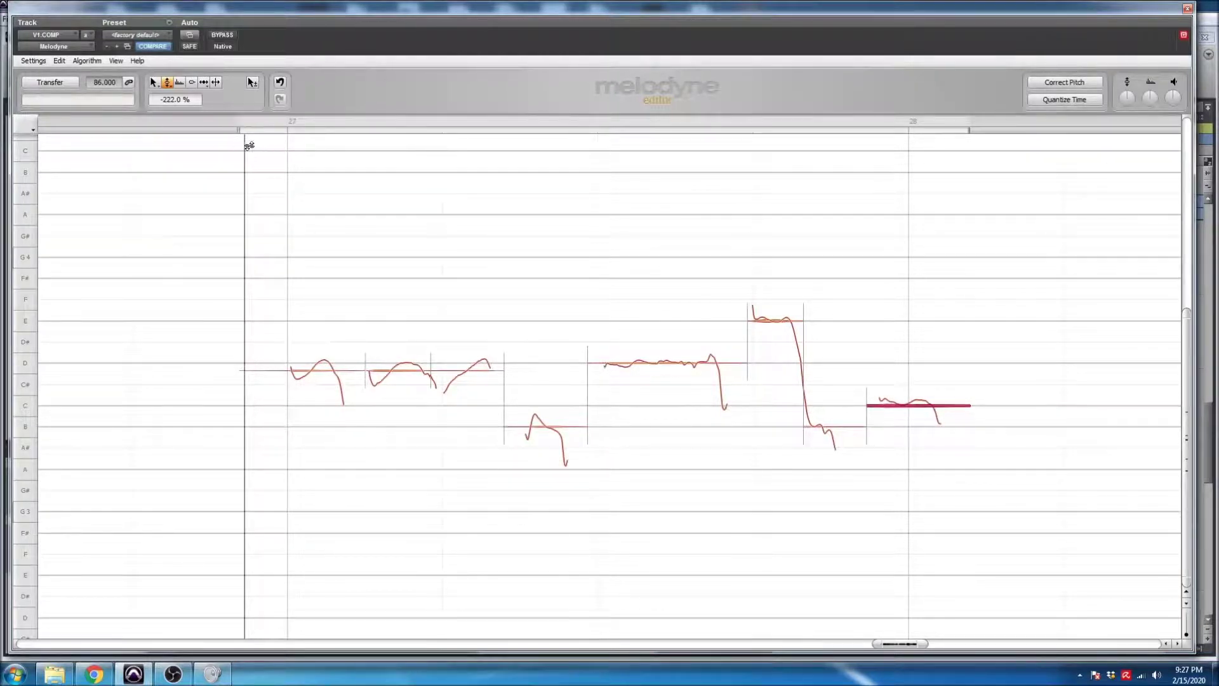
click(280, 82)
- Set the time grid to 1/16 notes
click(58, 61)
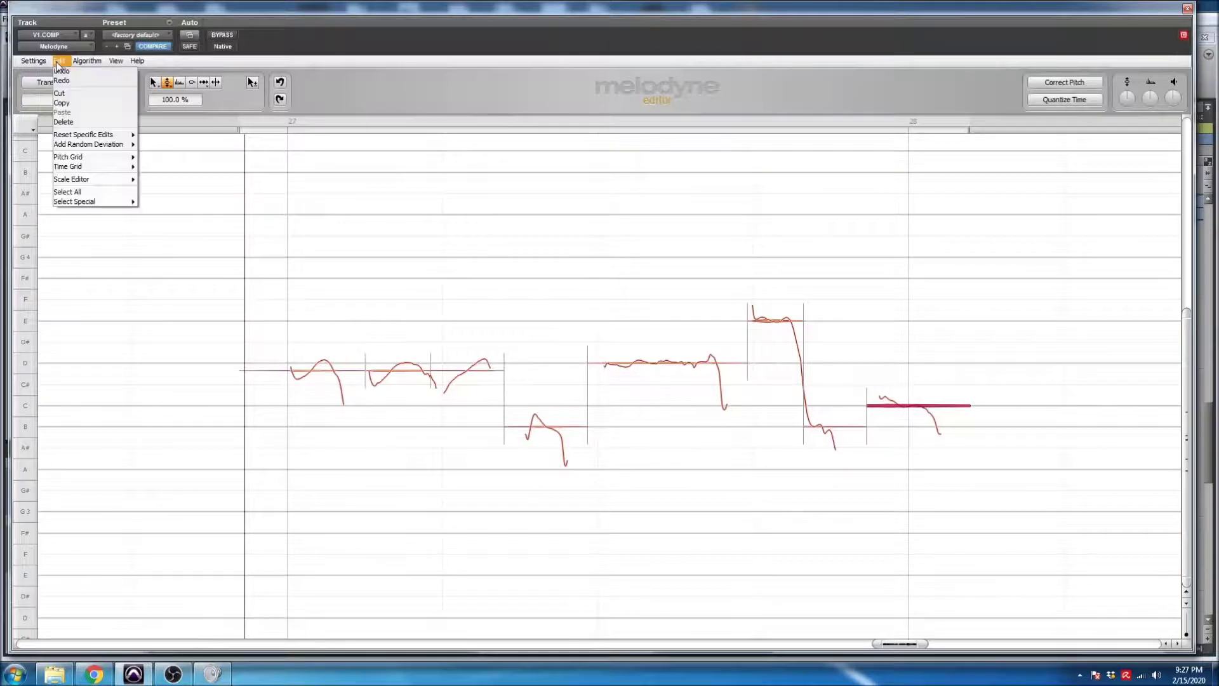
mouse_move(63, 172)
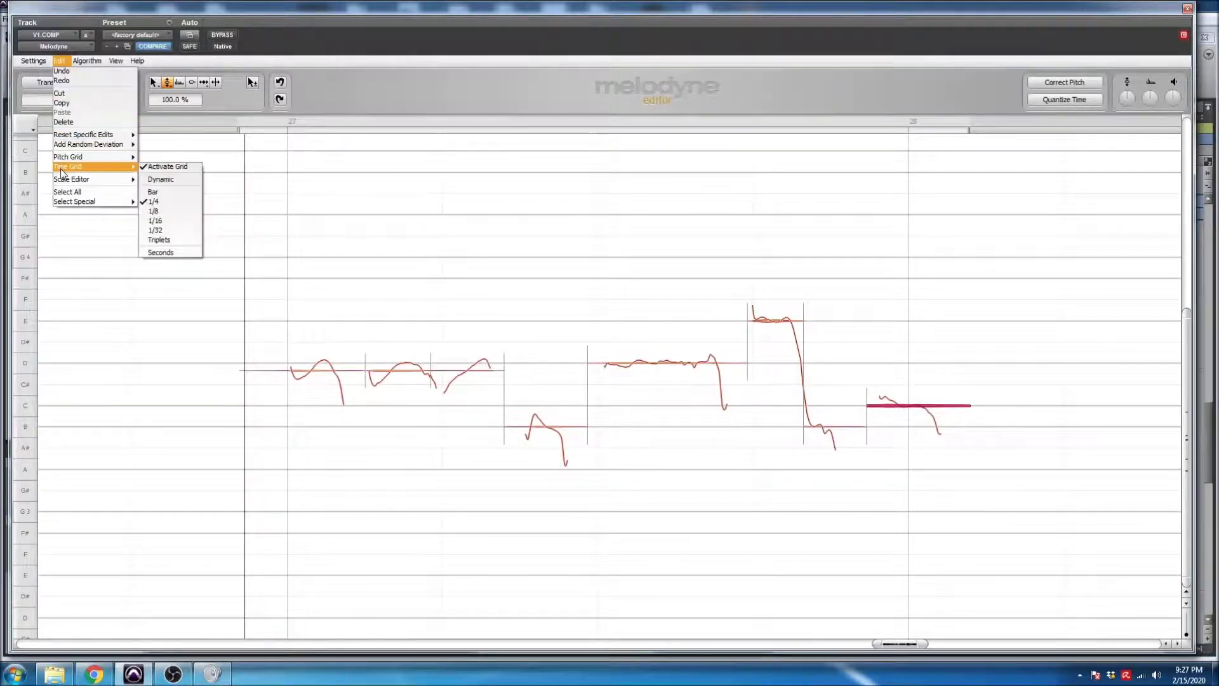
click(160, 222)
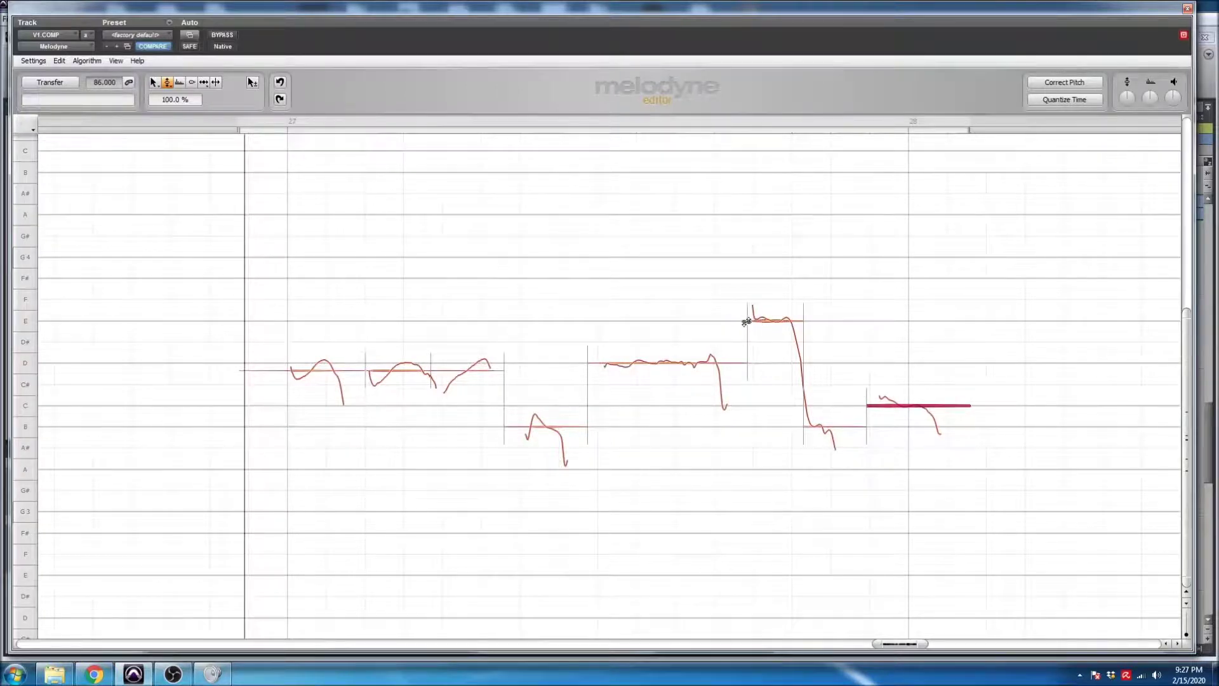
- Shift the high E4 note slightly later with the Timing tool and play back the phrase
right_click(672, 271)
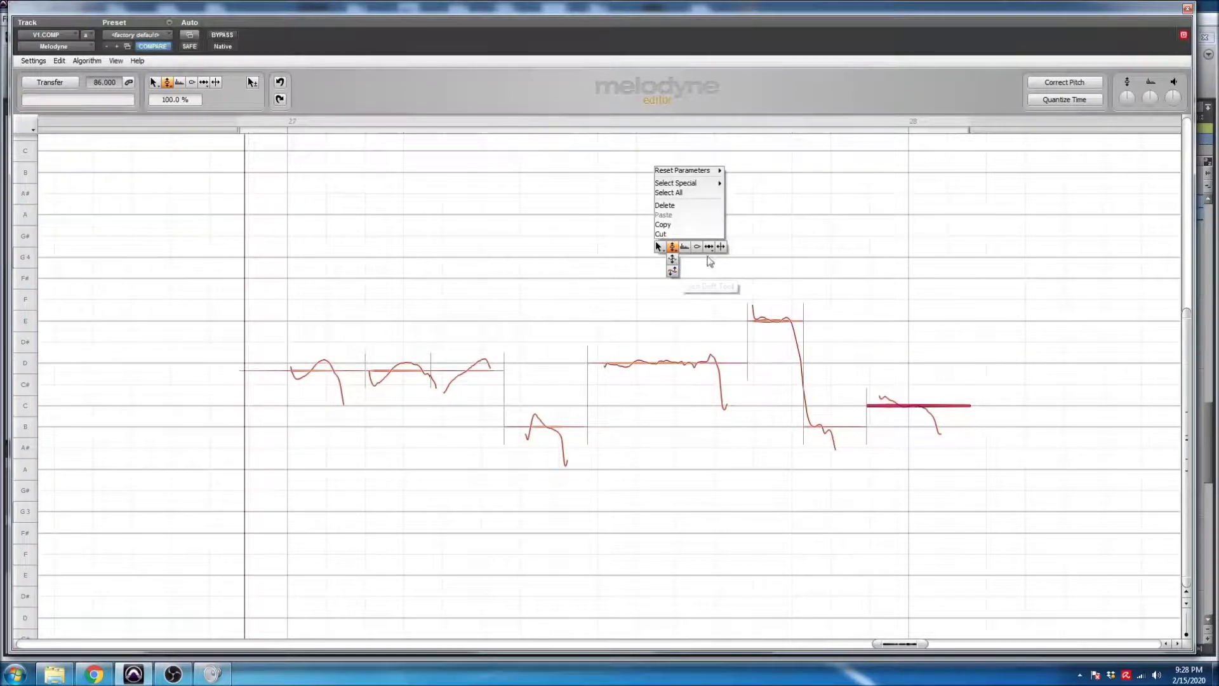
mouse_move(710, 251)
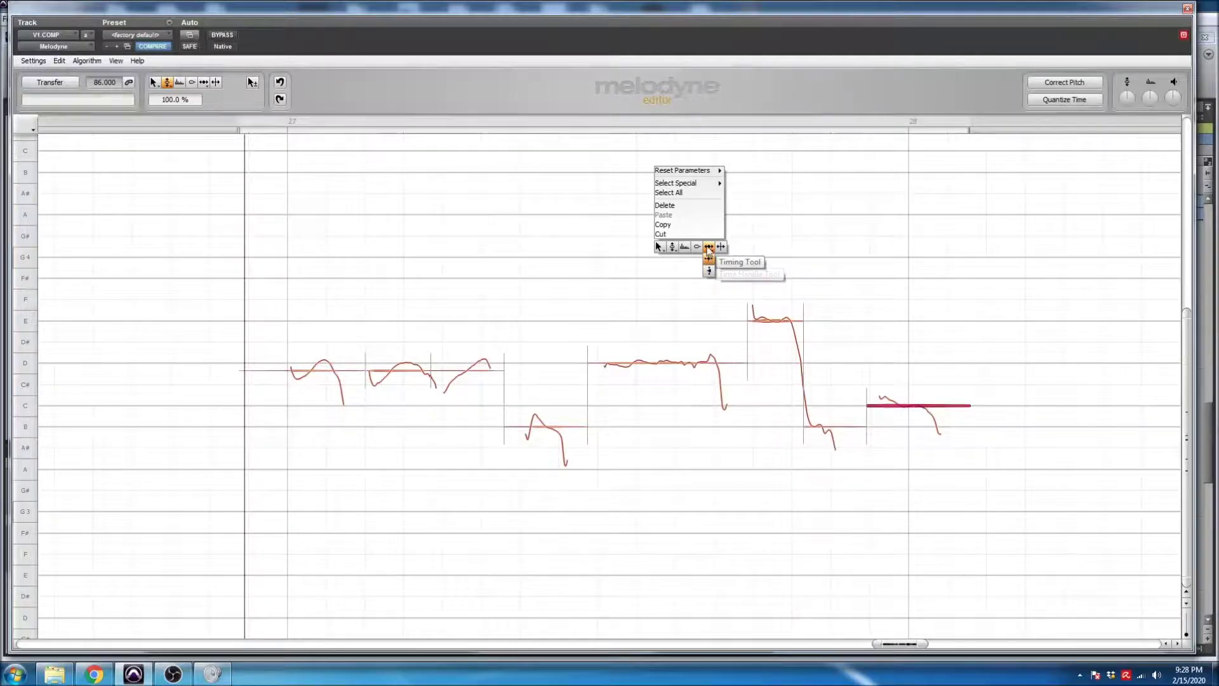
click(710, 249)
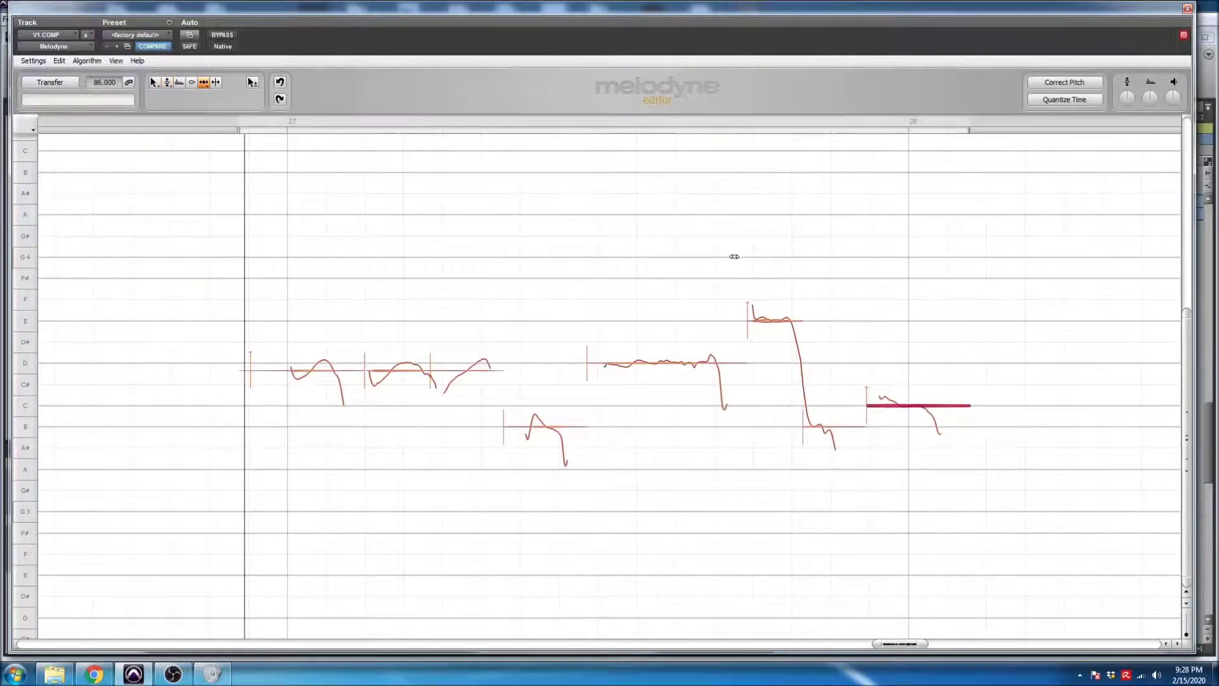
click(768, 320)
drag(768, 320, 771, 320)
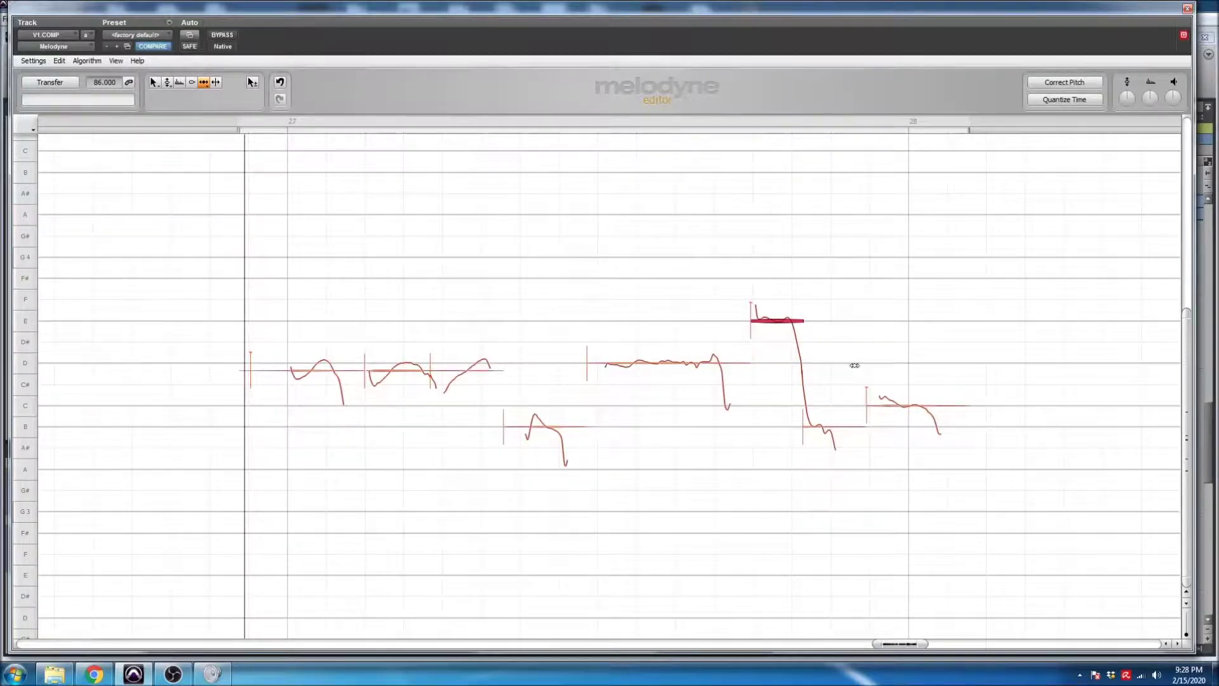
key(space)
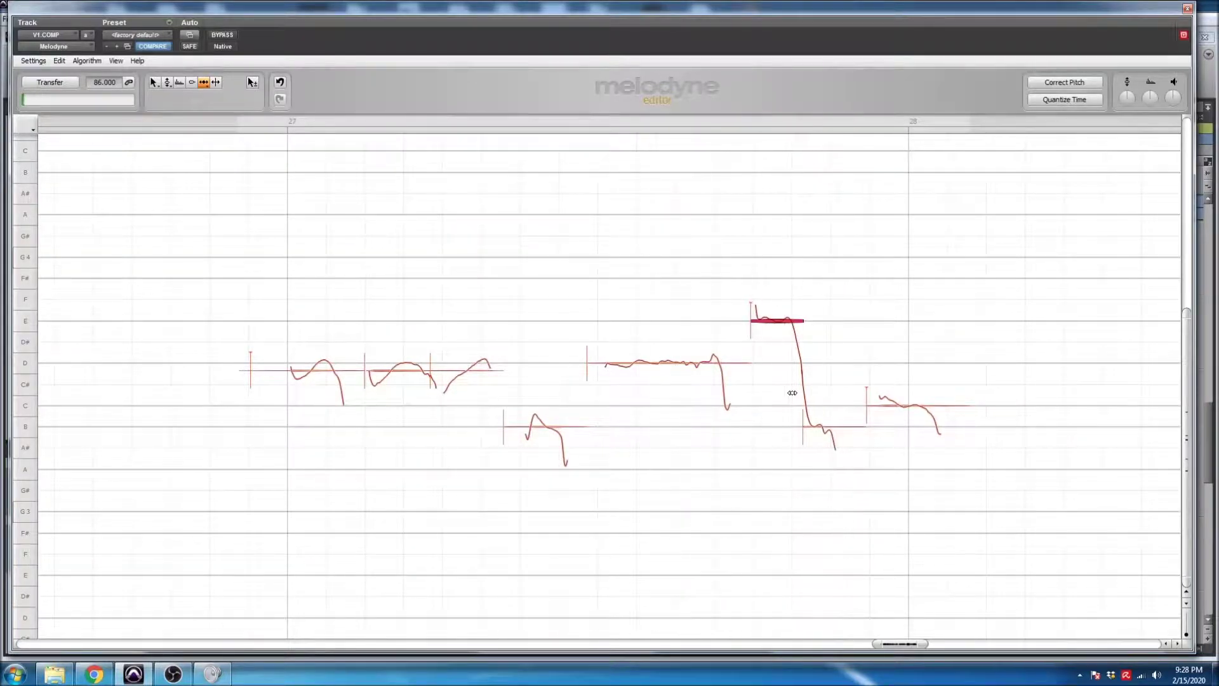
drag(771, 319, 770, 320)
key(space)
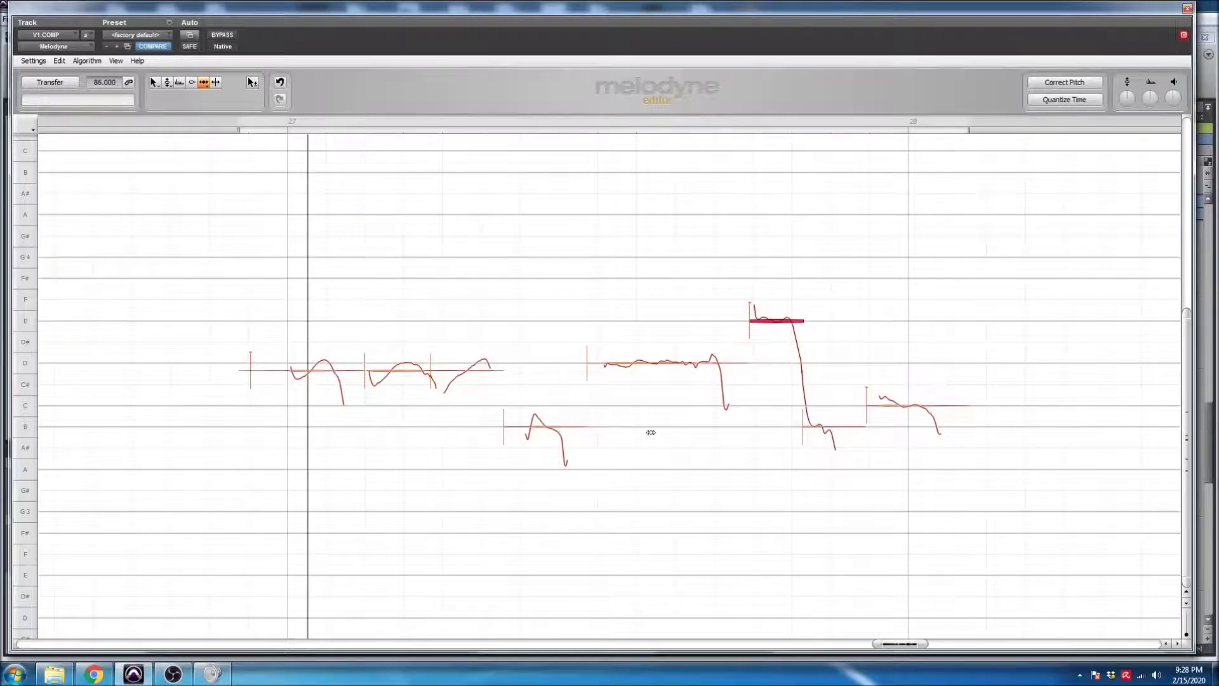
- Move the start of the B3 note after the high E4 slightly earlier with the Timing tool and play it back
right_click(798, 278)
click(851, 354)
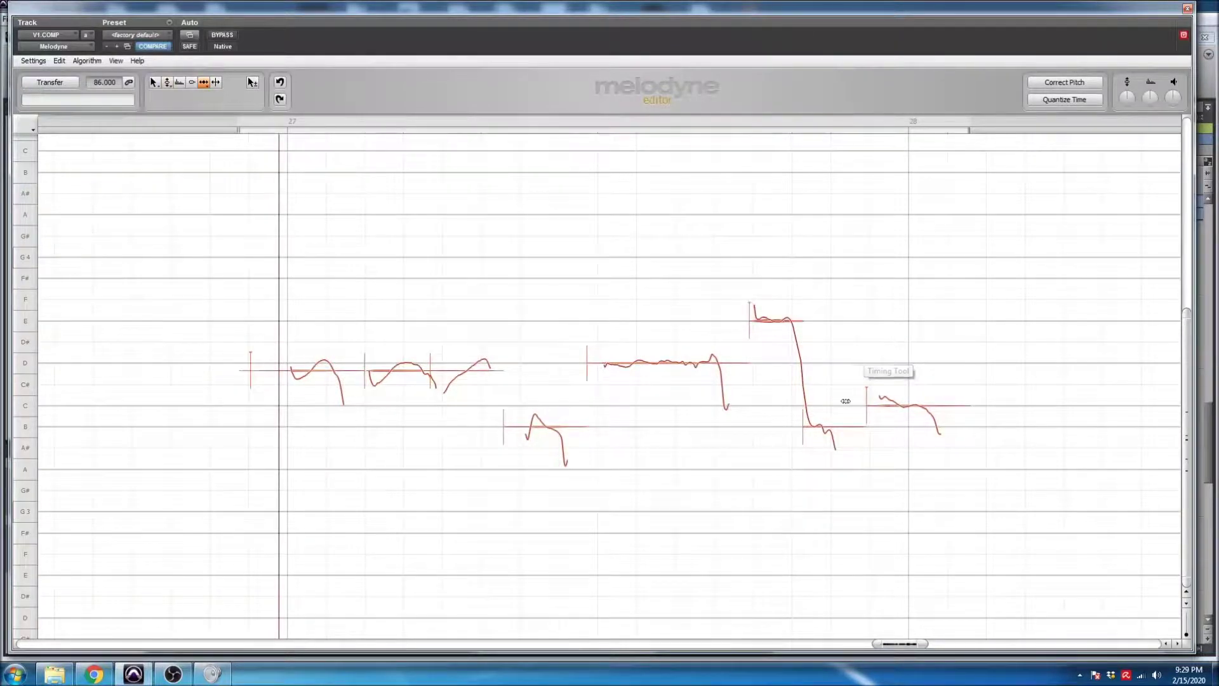
drag(817, 426, 808, 425)
key(space)
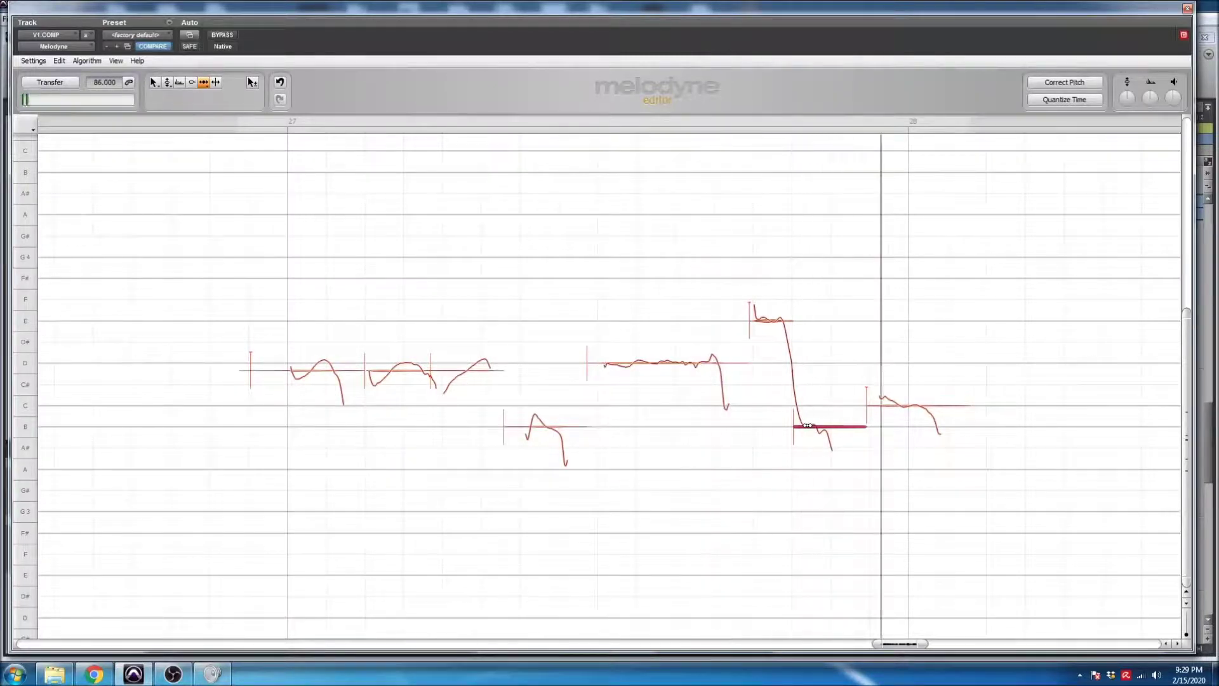
- Try shifting the last C4 note earlier and stretching its start earlier, undoing each change
drag(900, 407, 894, 407)
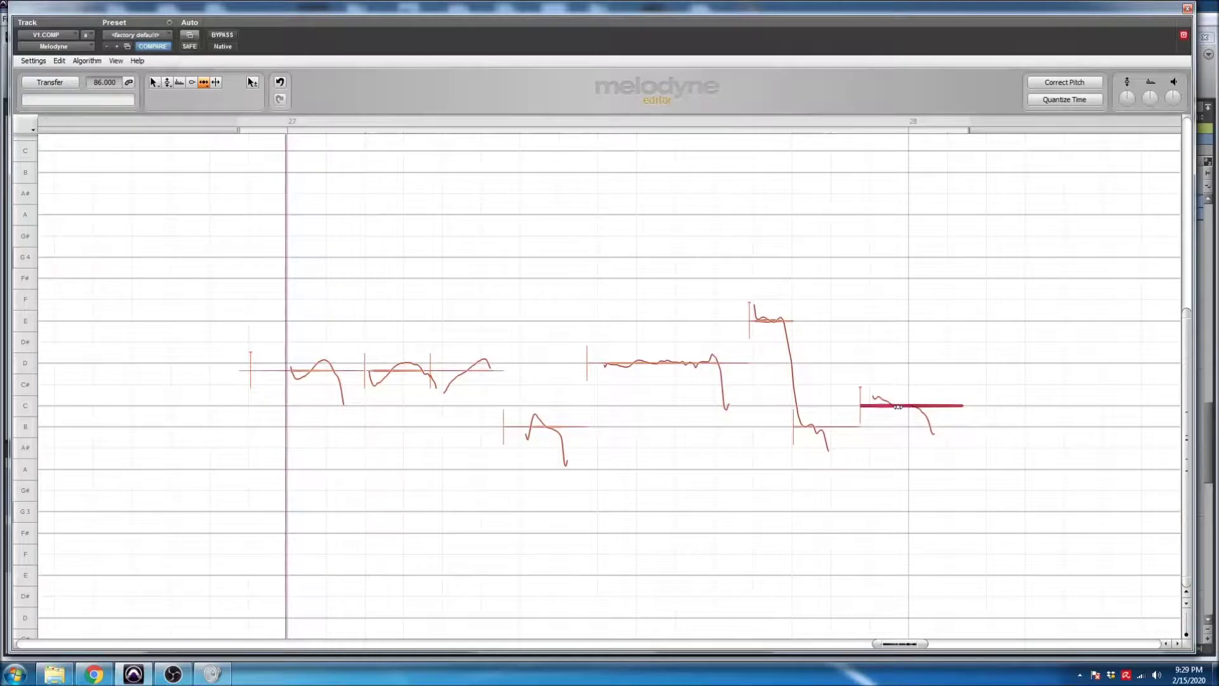
click(279, 82)
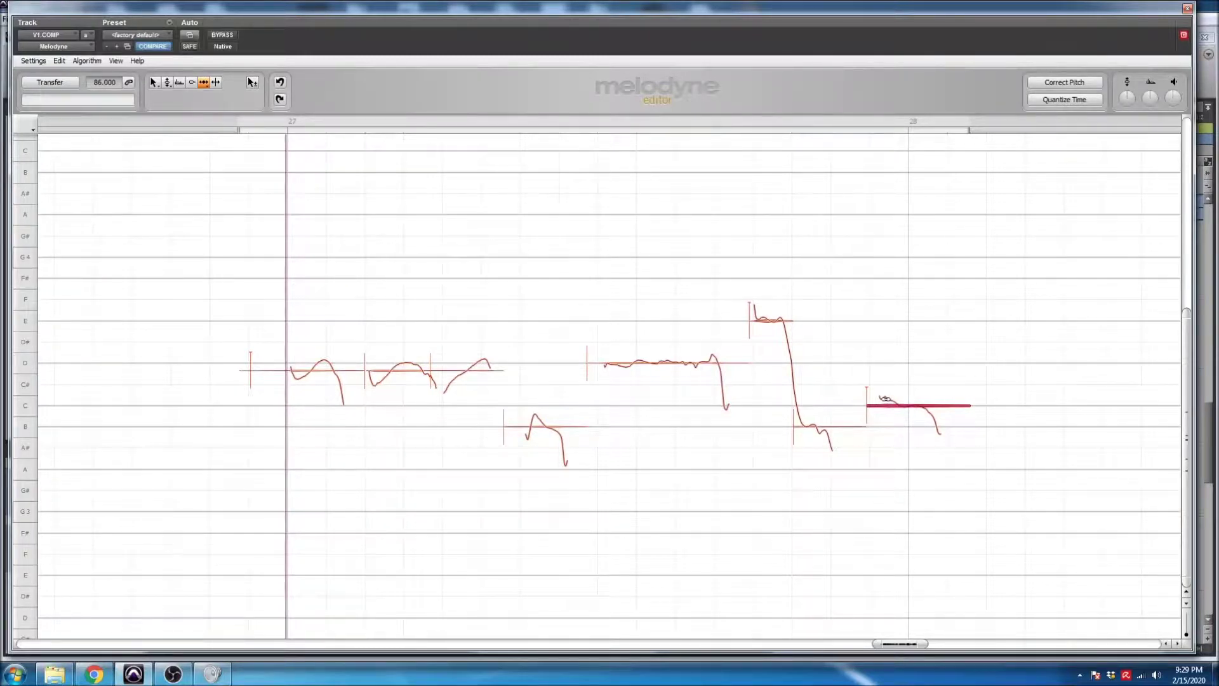
drag(884, 404, 866, 404)
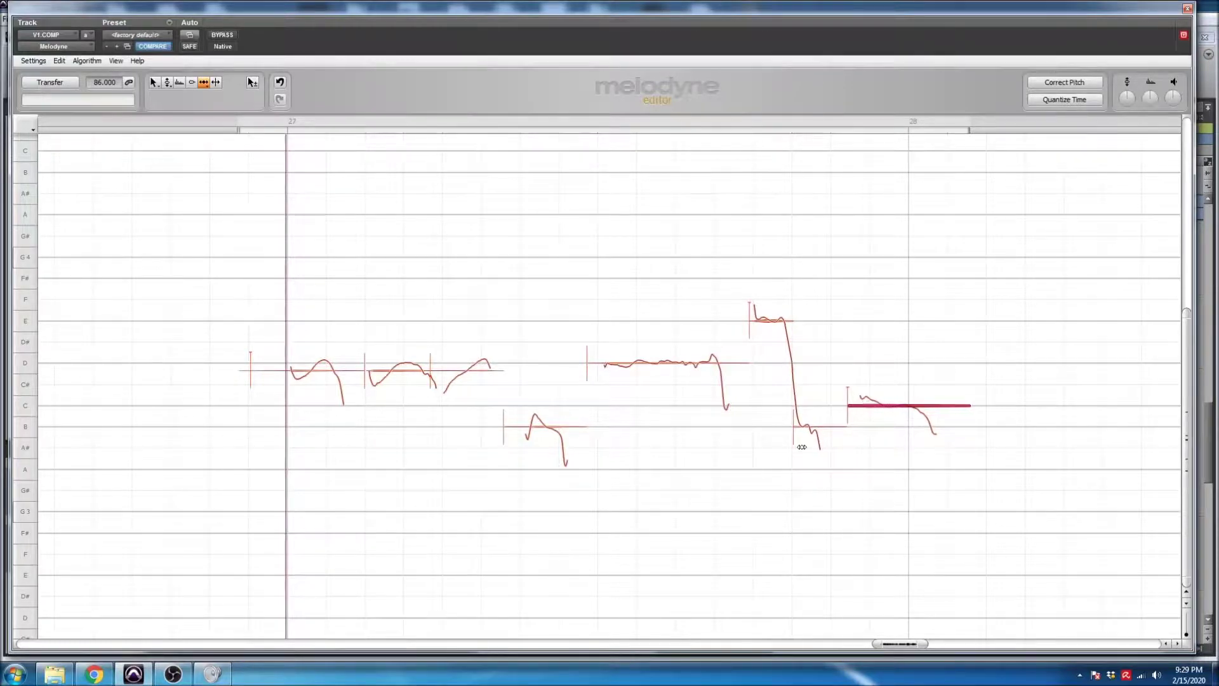
click(279, 82)
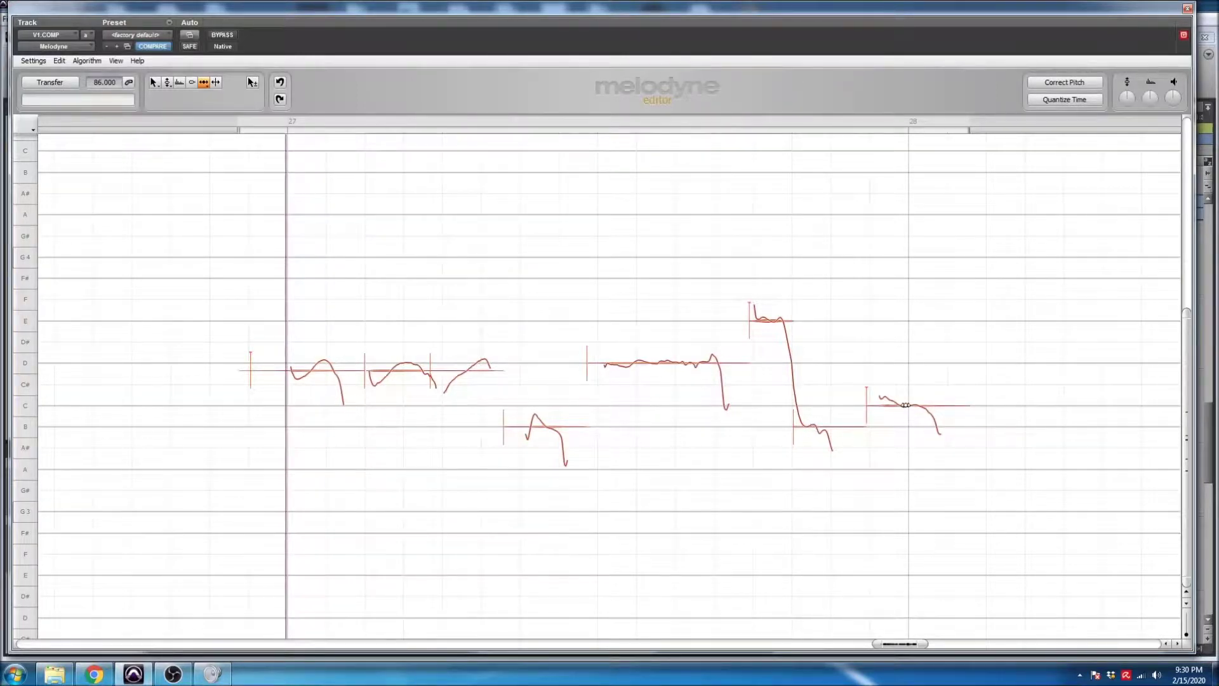
- Shift the whole last C4 note slightly earlier and play back the phrase
drag(906, 404, 898, 405)
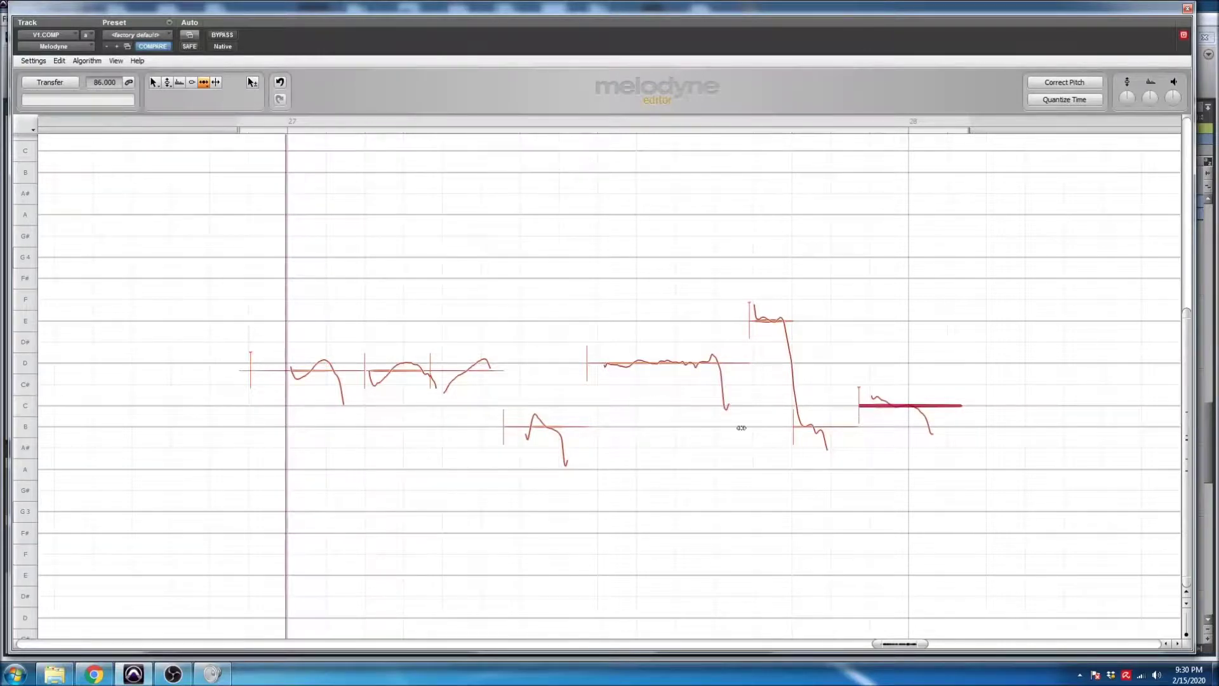
key(space)
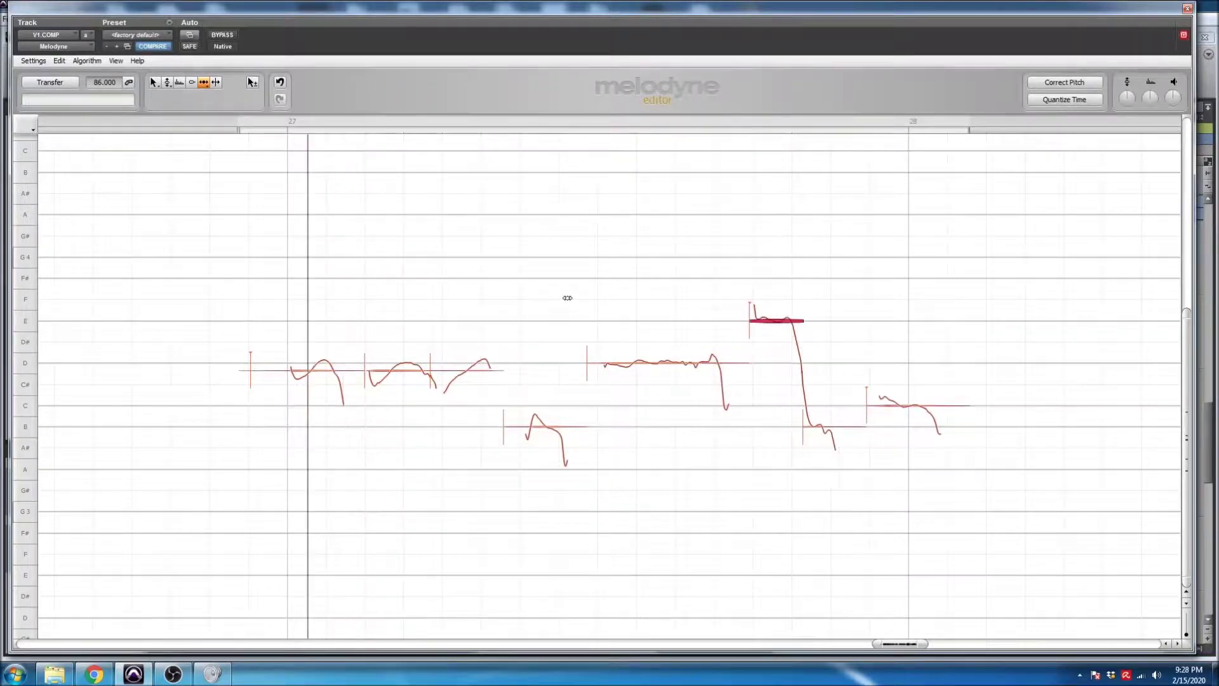
- Split the long D4 note near its end and near its start with the Note Separation tool
right_click(565, 296)
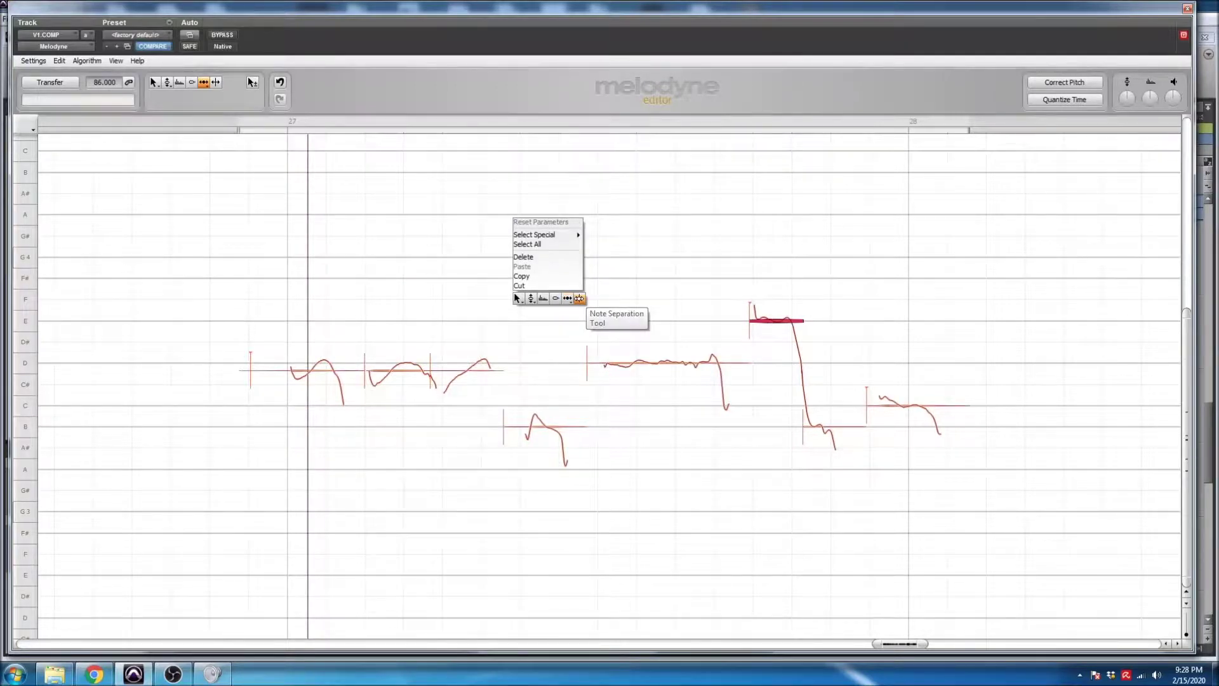
click(579, 298)
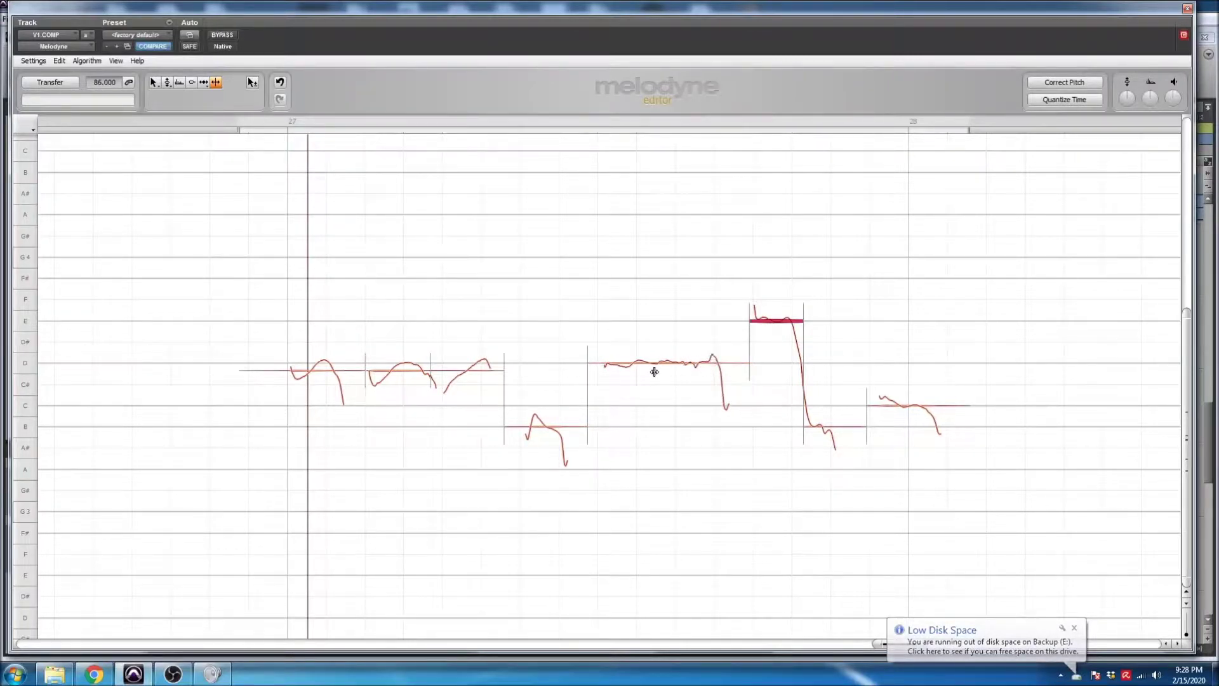
click(708, 360)
click(708, 361)
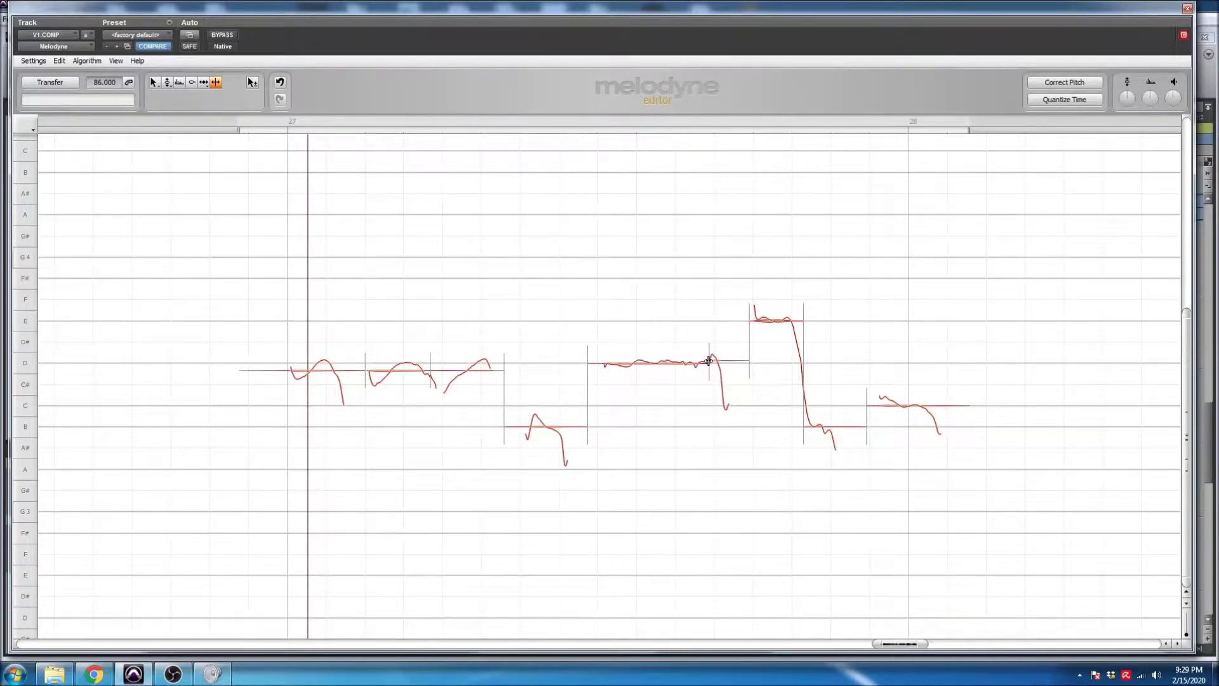
click(613, 362)
- Flatten the pitch modulation of the long D4 note's middle section and play back the phrase
right_click(630, 337)
click(582, 336)
click(649, 363)
click(643, 350)
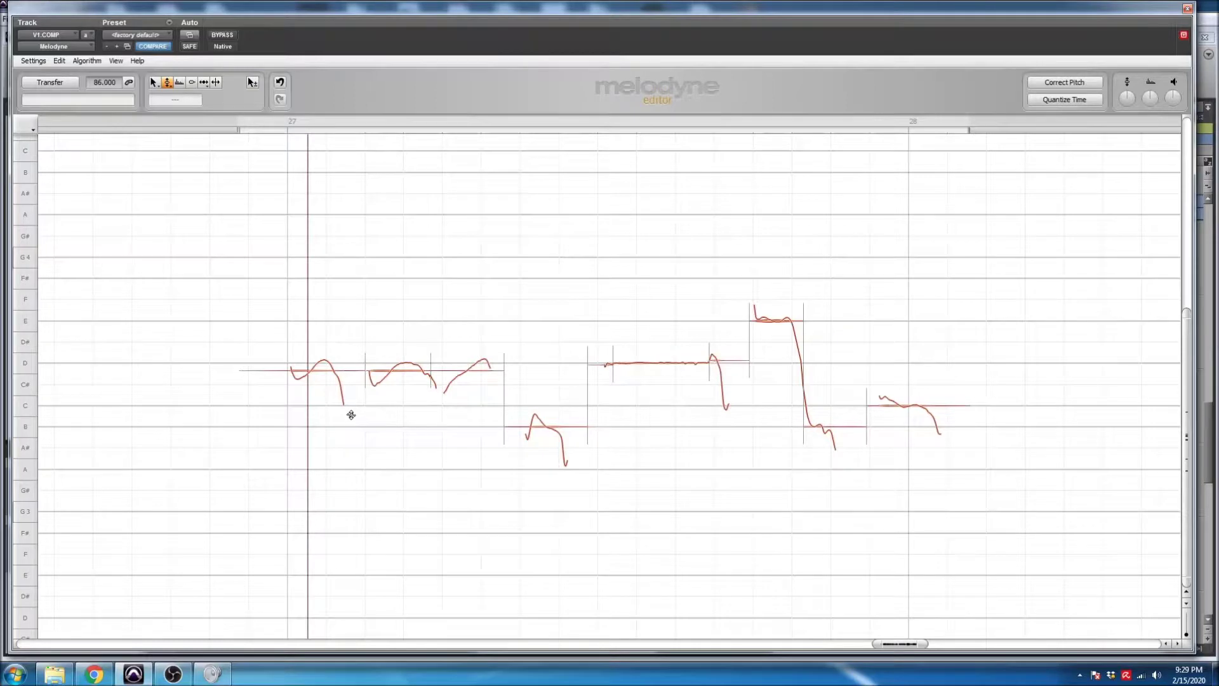
key(space)
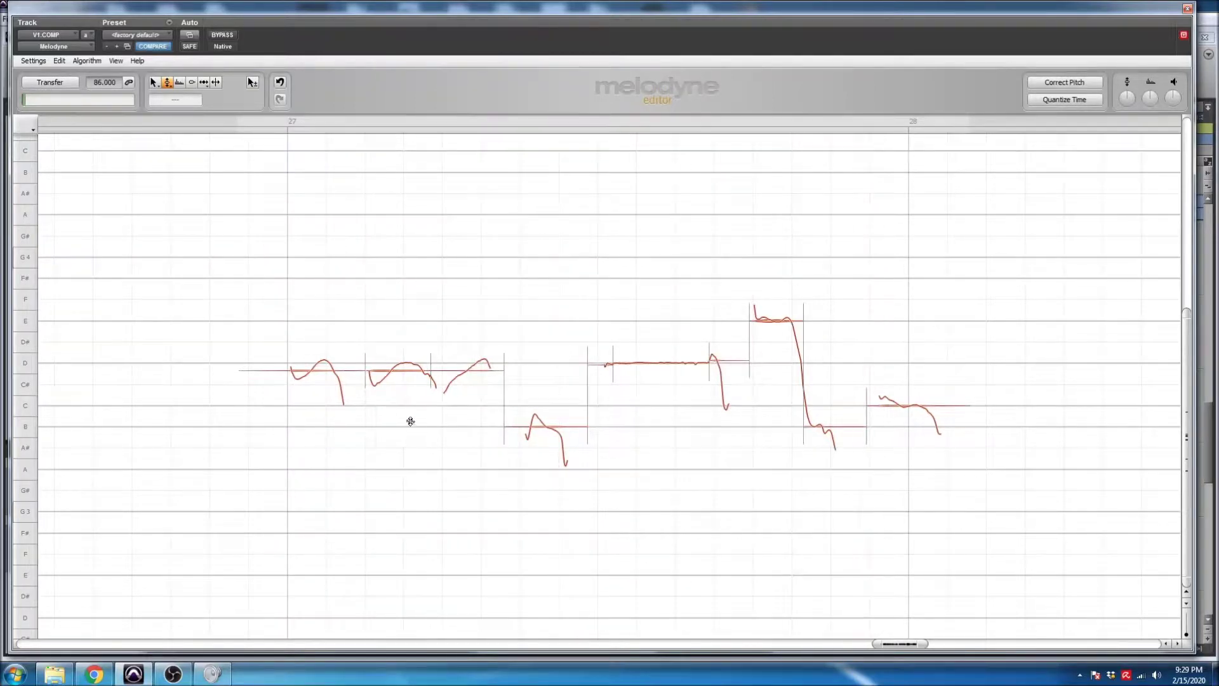
- Undo the flattening and the splits on the long D4 note
key(ctrl+z)
key(ctrl+z)
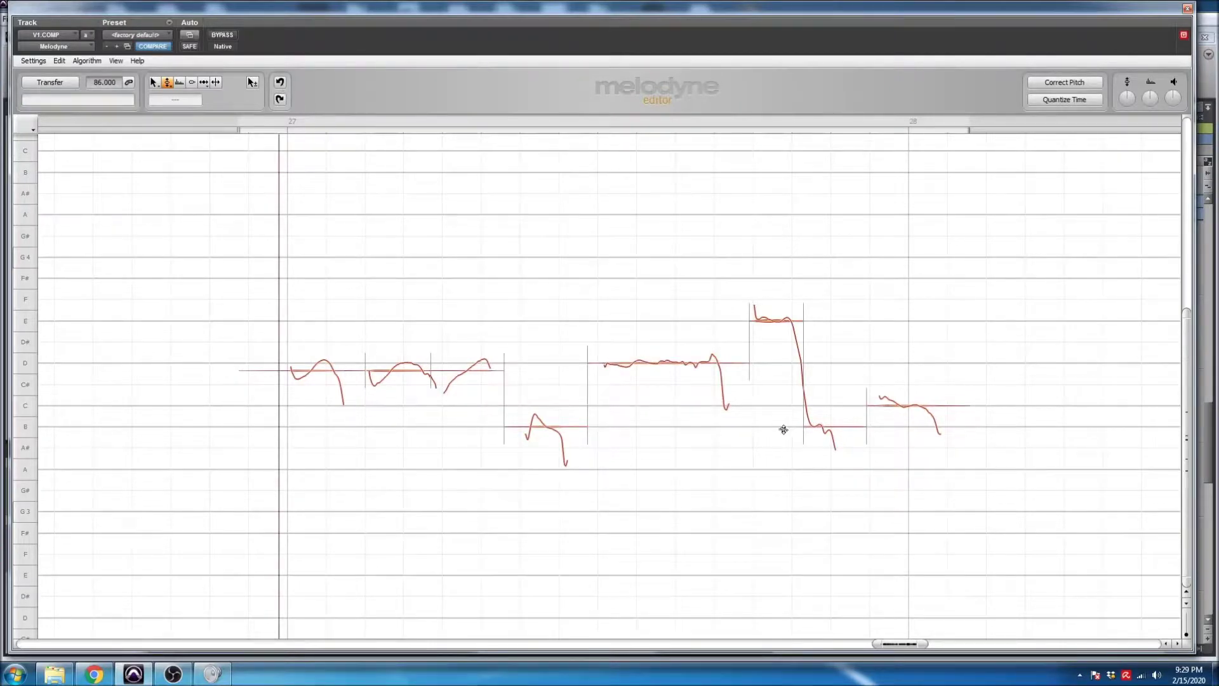
- Shift the B3 note and the last C4 note slightly earlier with the Timing tool
right_click(814, 380)
click(851, 354)
- Split the long D4 note near its middle with the Note Separation tool and rejoin the two parts
right_click(814, 317)
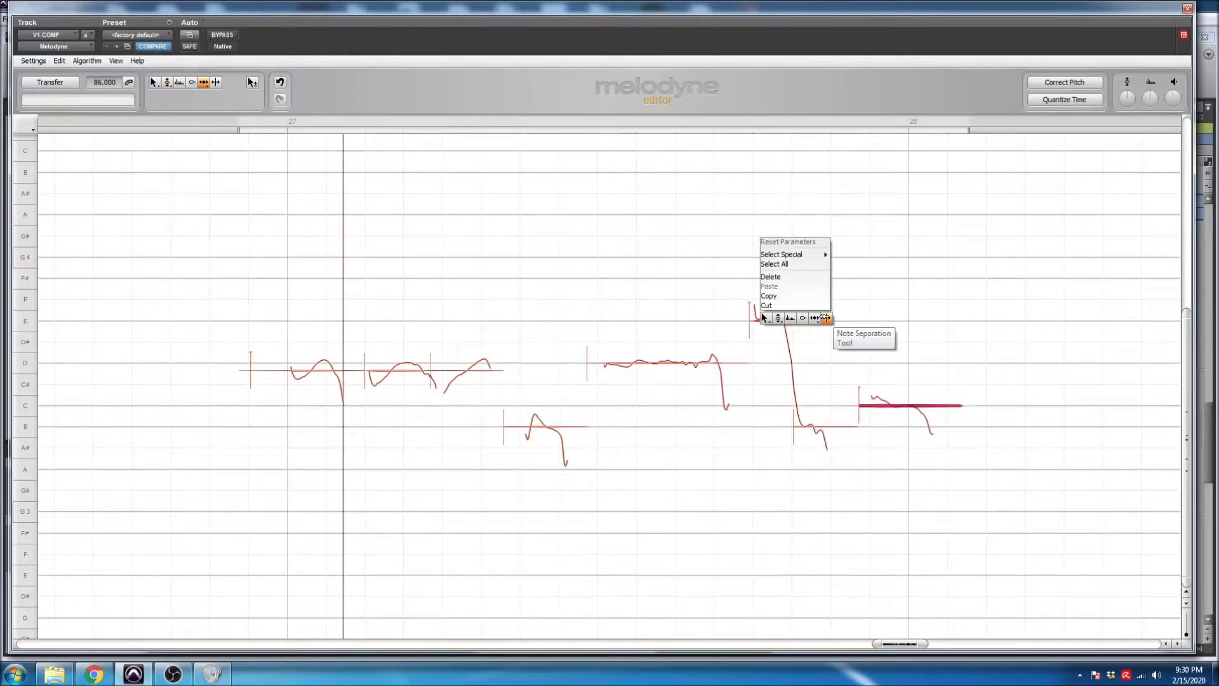
click(824, 317)
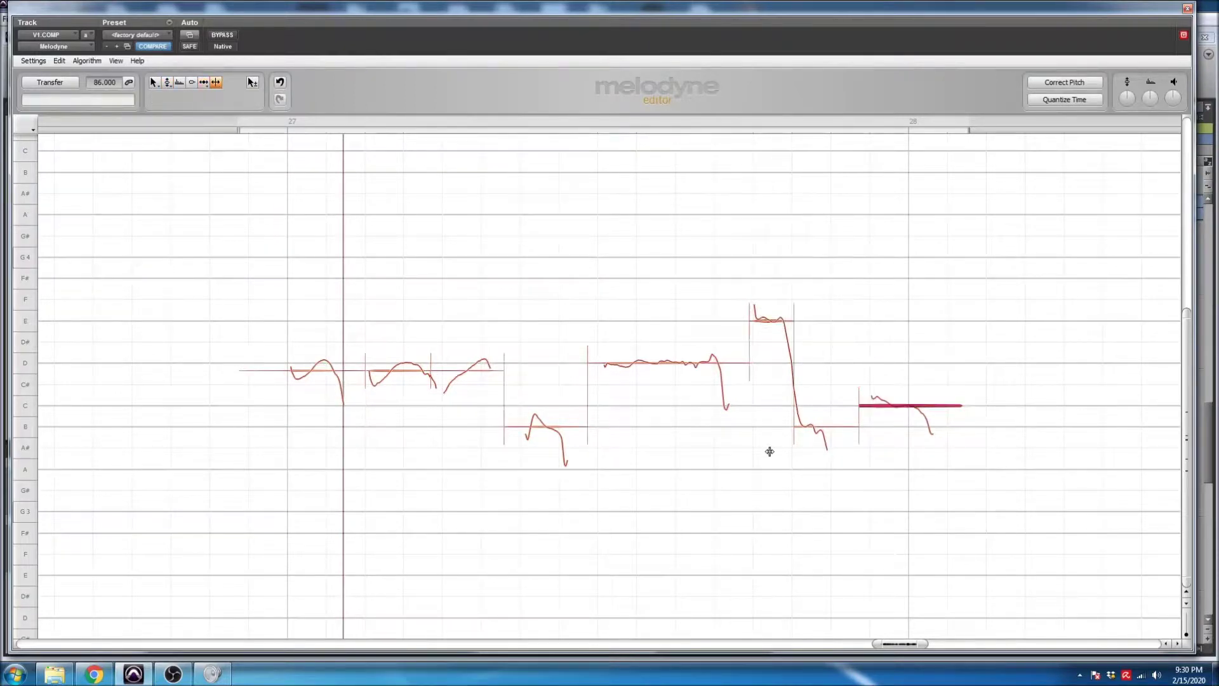
click(660, 364)
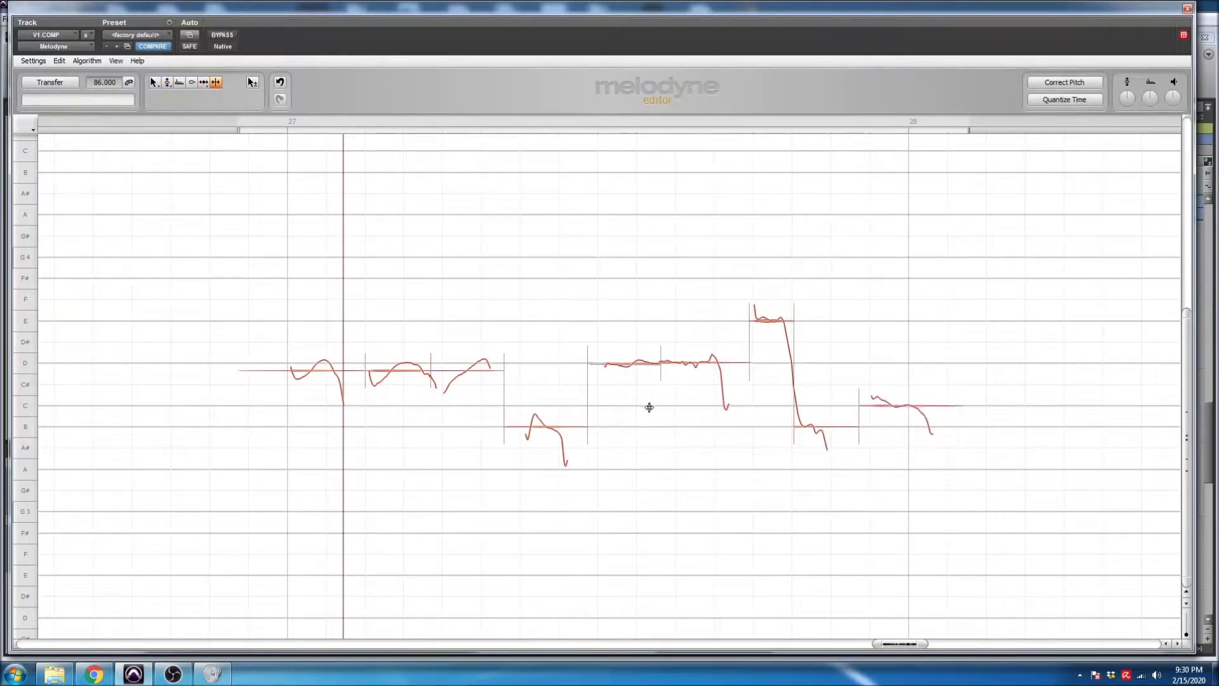
double_click(661, 357)
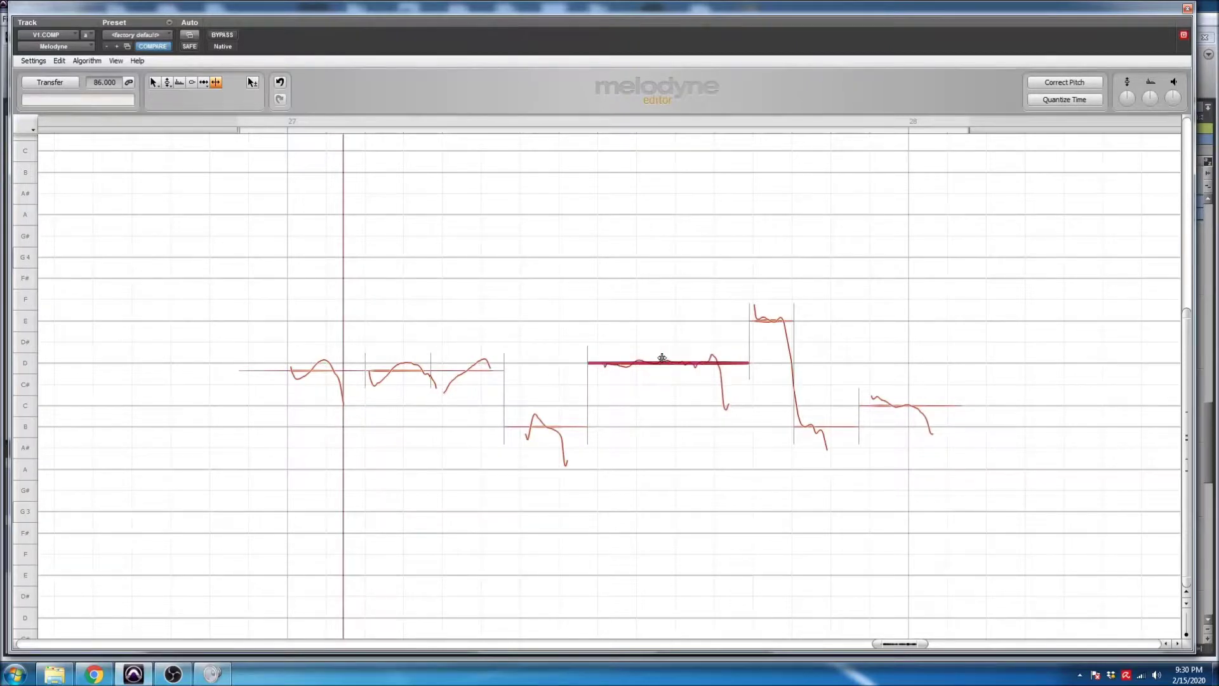
- Merge the E4 note with the following B3 note and undo the merge
double_click(794, 387)
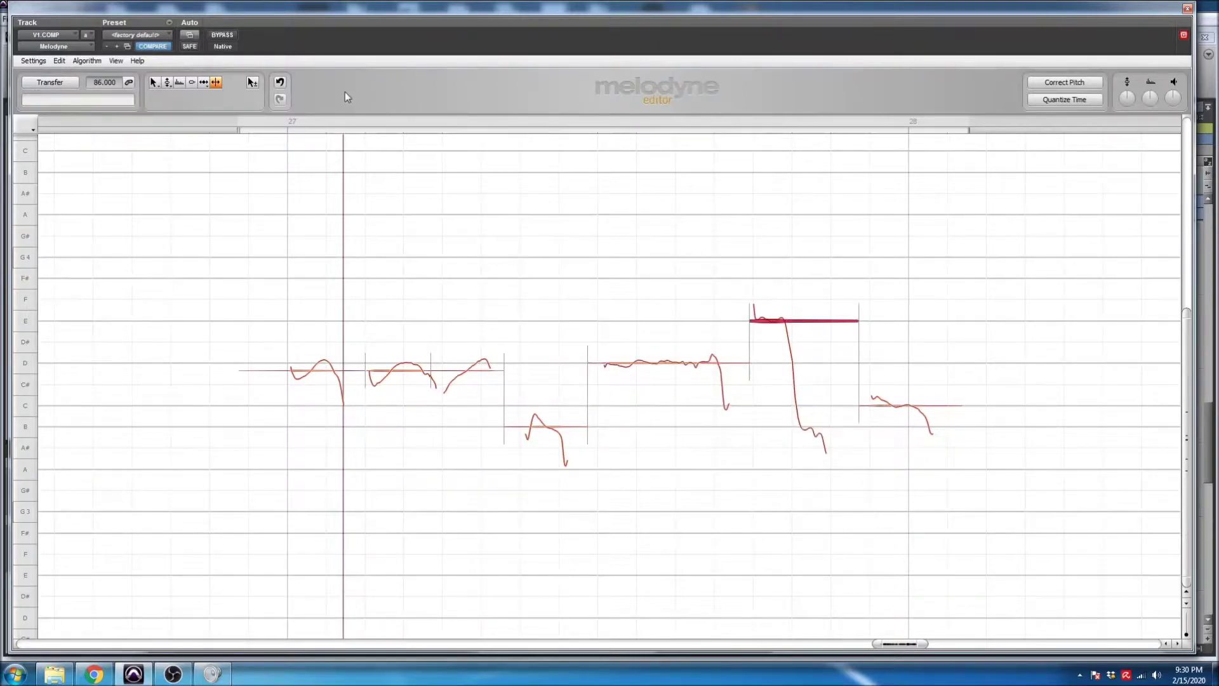
click(280, 82)
- Remove the pitch transition between the B3 note and the last C4 note with the Pitch tool
right_click(452, 249)
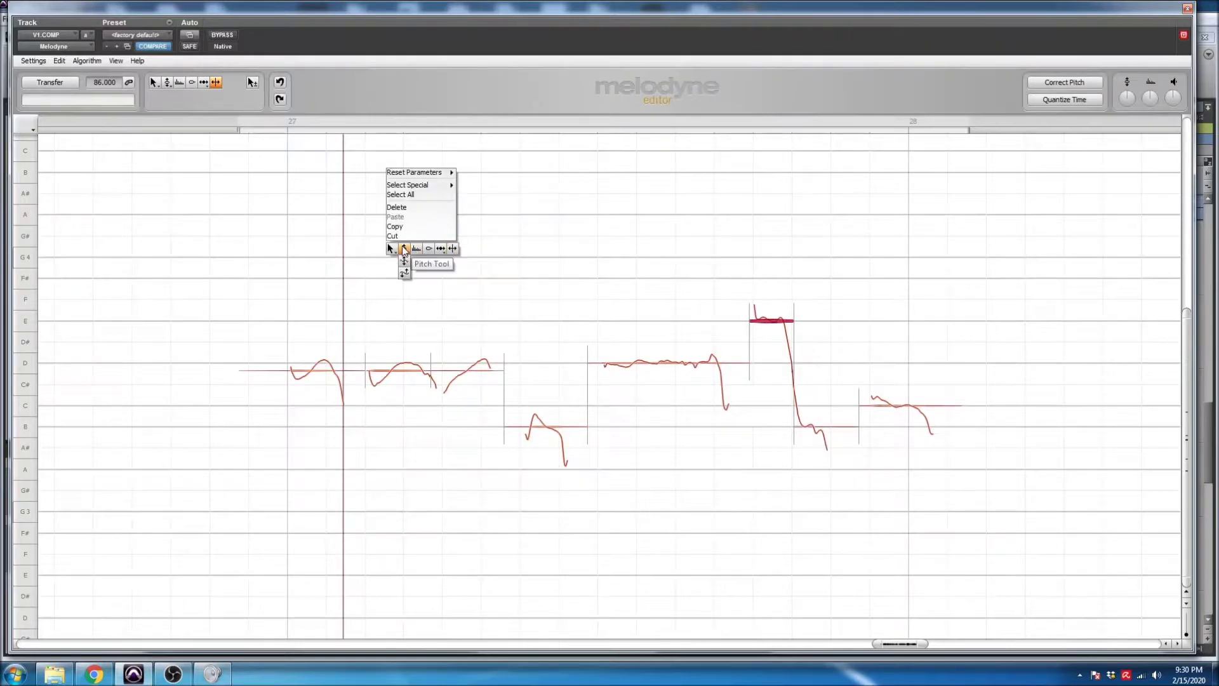
click(399, 249)
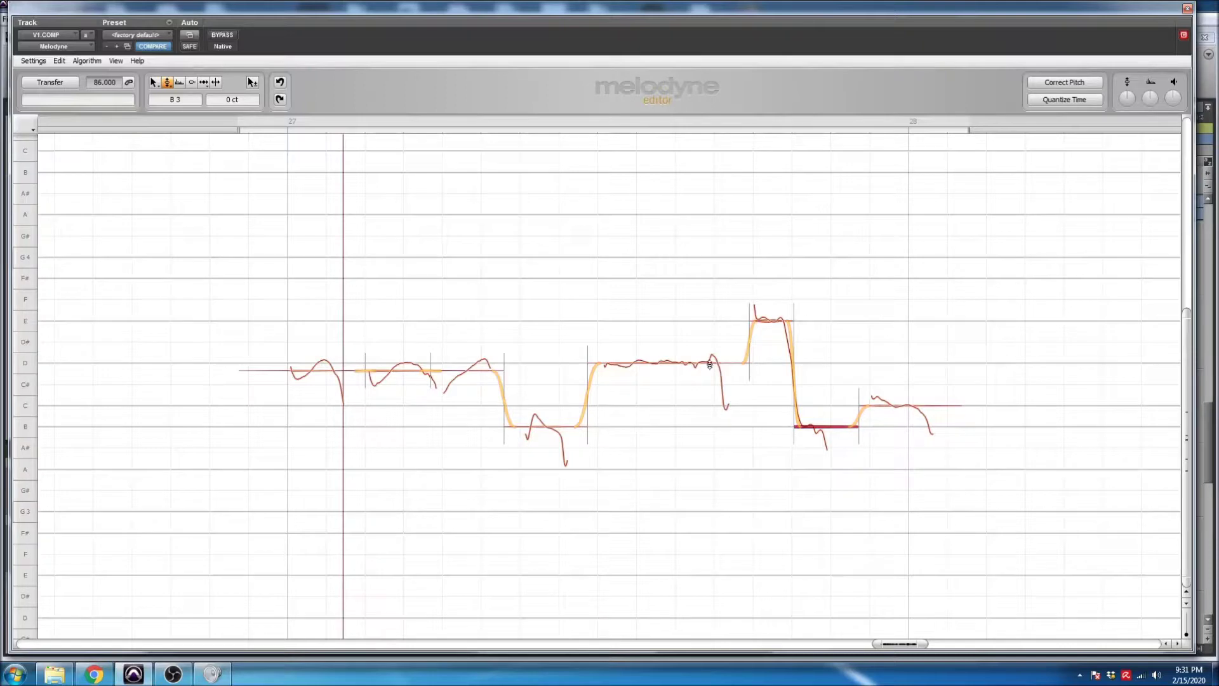
click(858, 418)
- Try moving the last C4 note earlier over the B3 note with the Timing tool, and undo the move
right_click(865, 349)
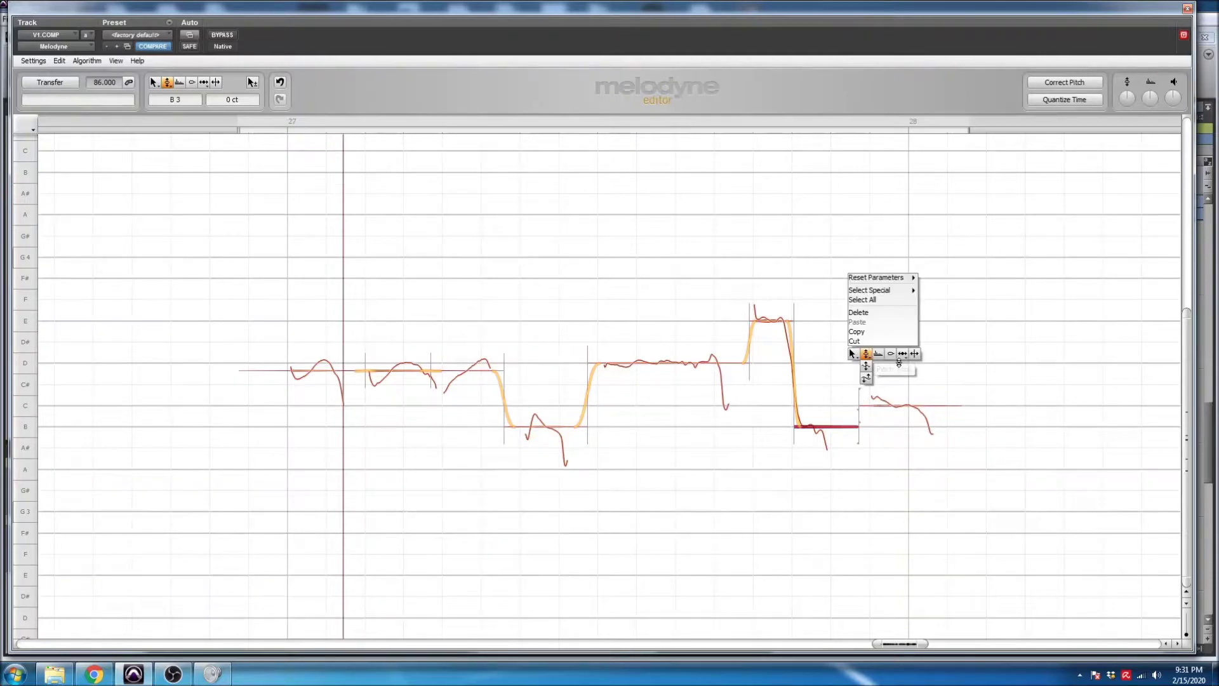
click(901, 355)
drag(899, 405, 821, 405)
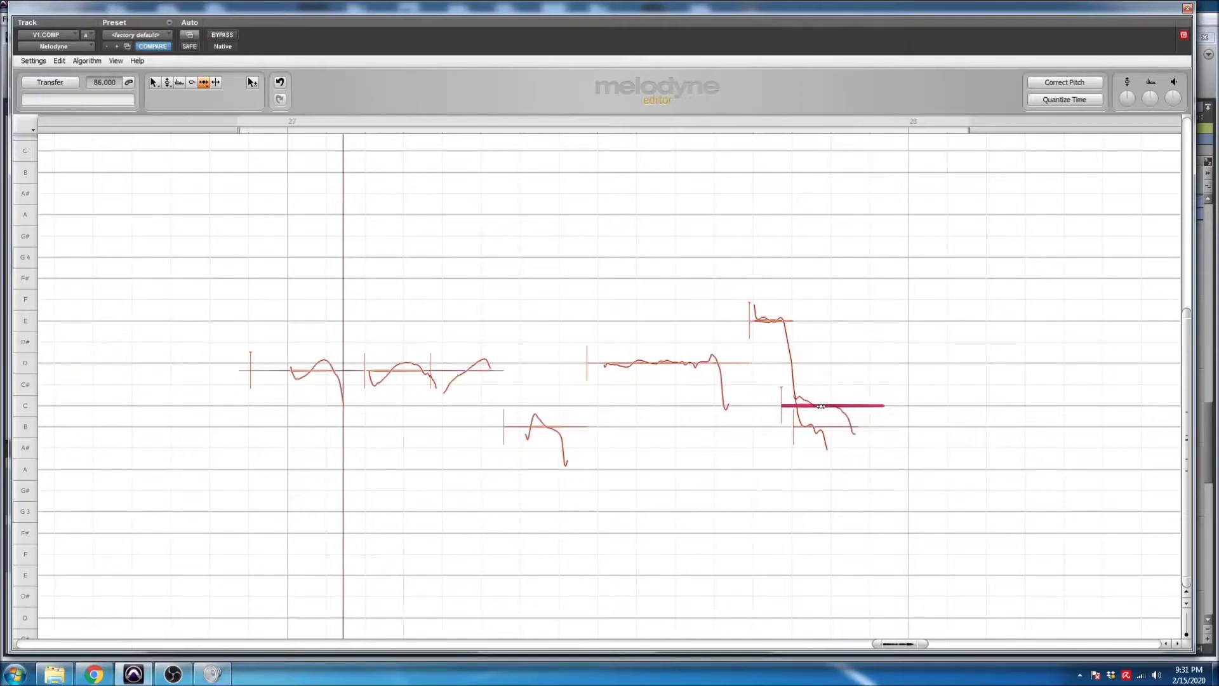
click(279, 82)
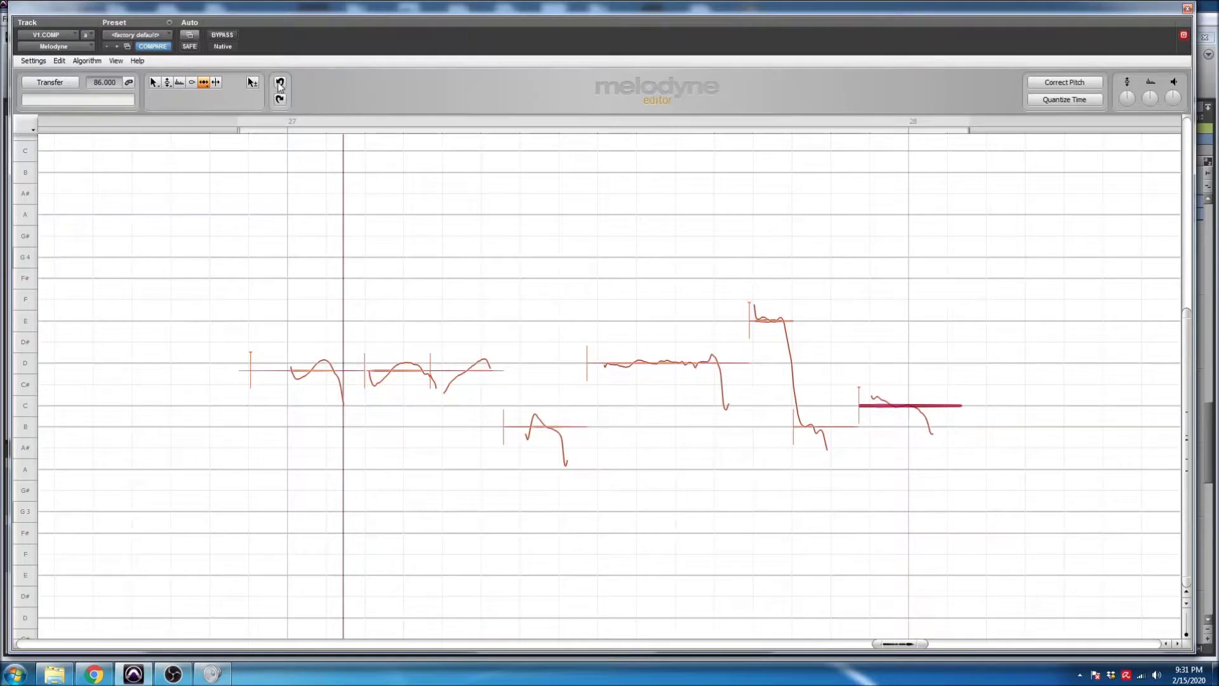
- Reconnect the pitch transition between the B3 note and the last C4 note with the Pitch tool
right_click(868, 352)
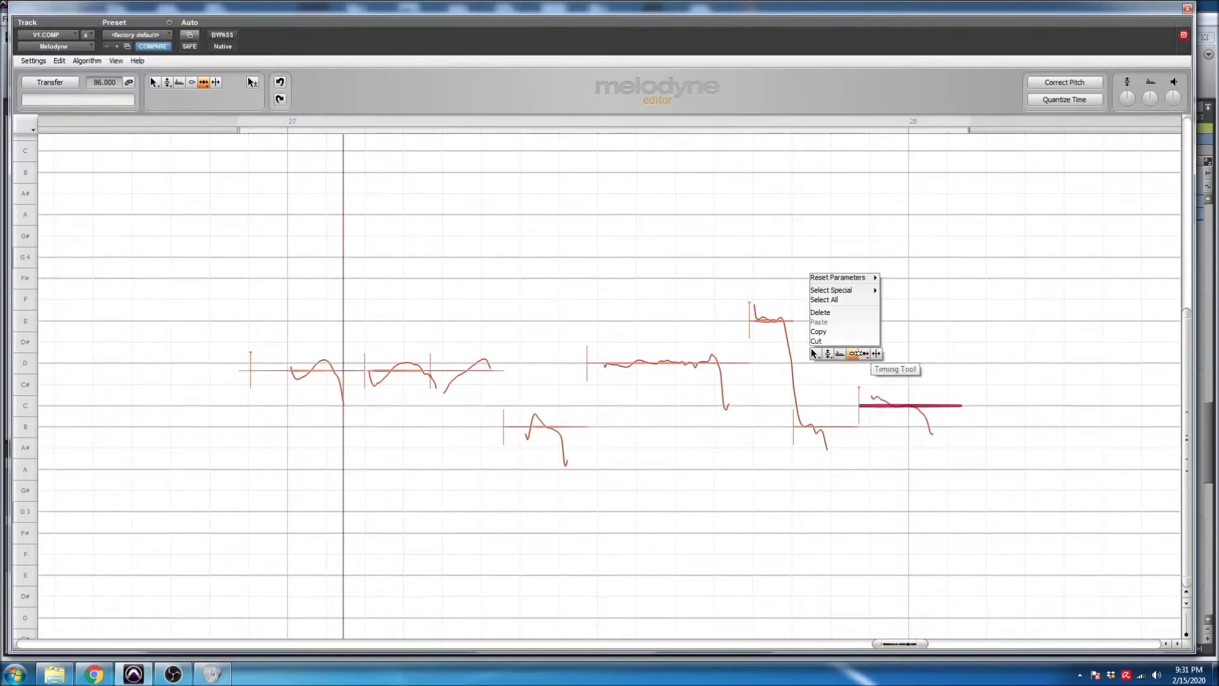
click(828, 354)
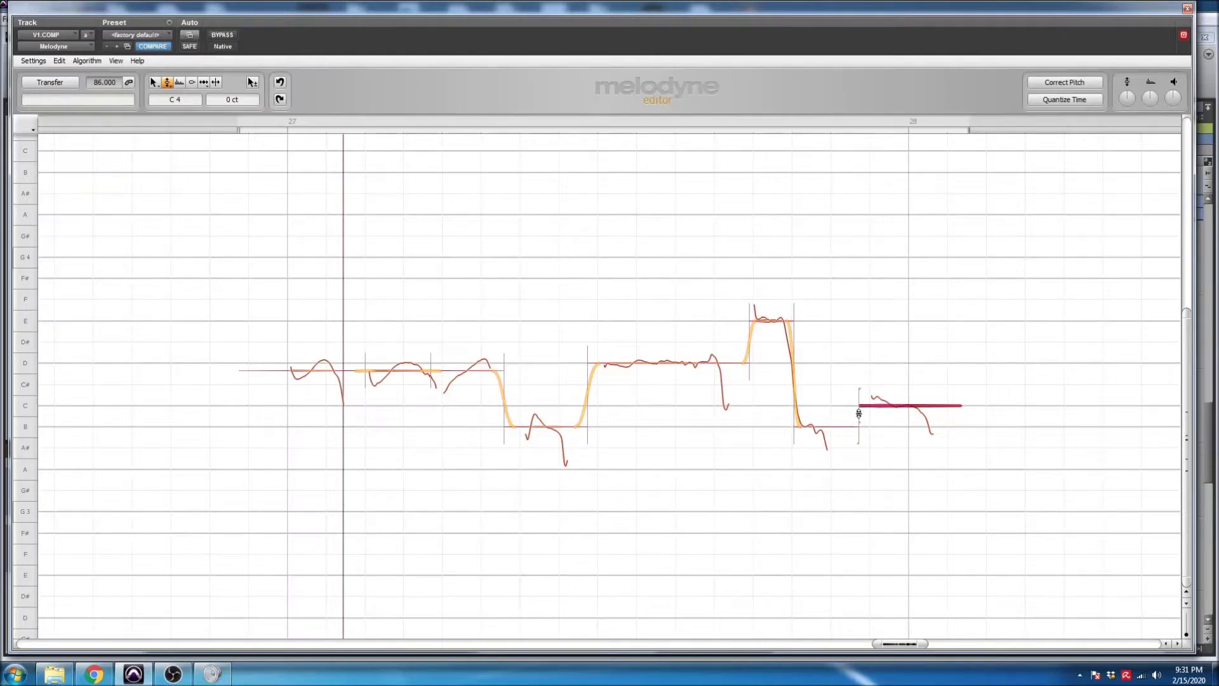
click(856, 422)
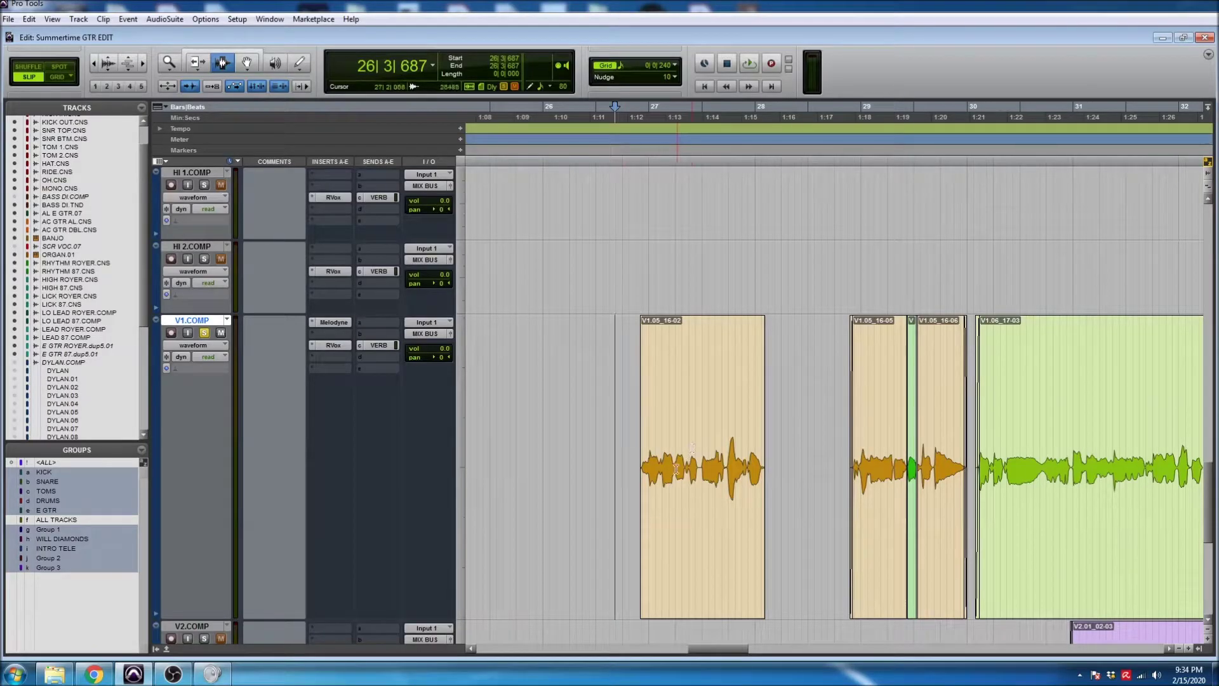
- Select the V1.05_16-02 clip in the Pro Tools edit window and commit V1.COMP up to the Melodyne insert, using Edit Selection on Track
double_click(680, 423)
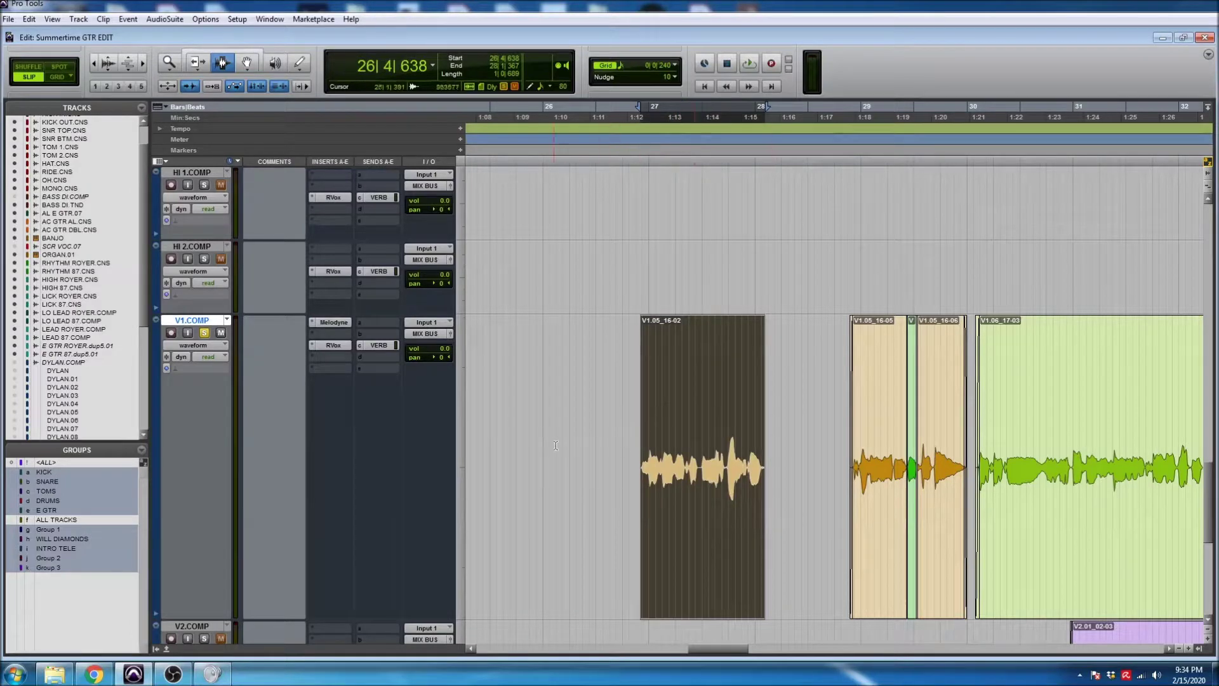
right_click(331, 326)
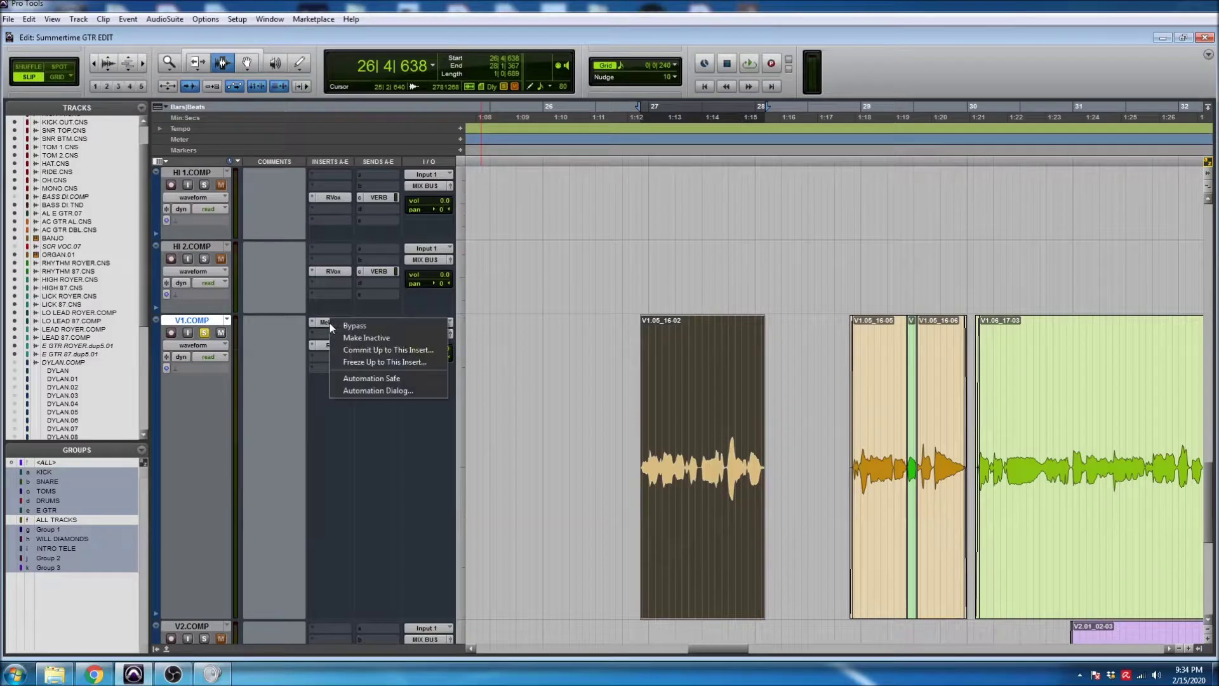
click(354, 351)
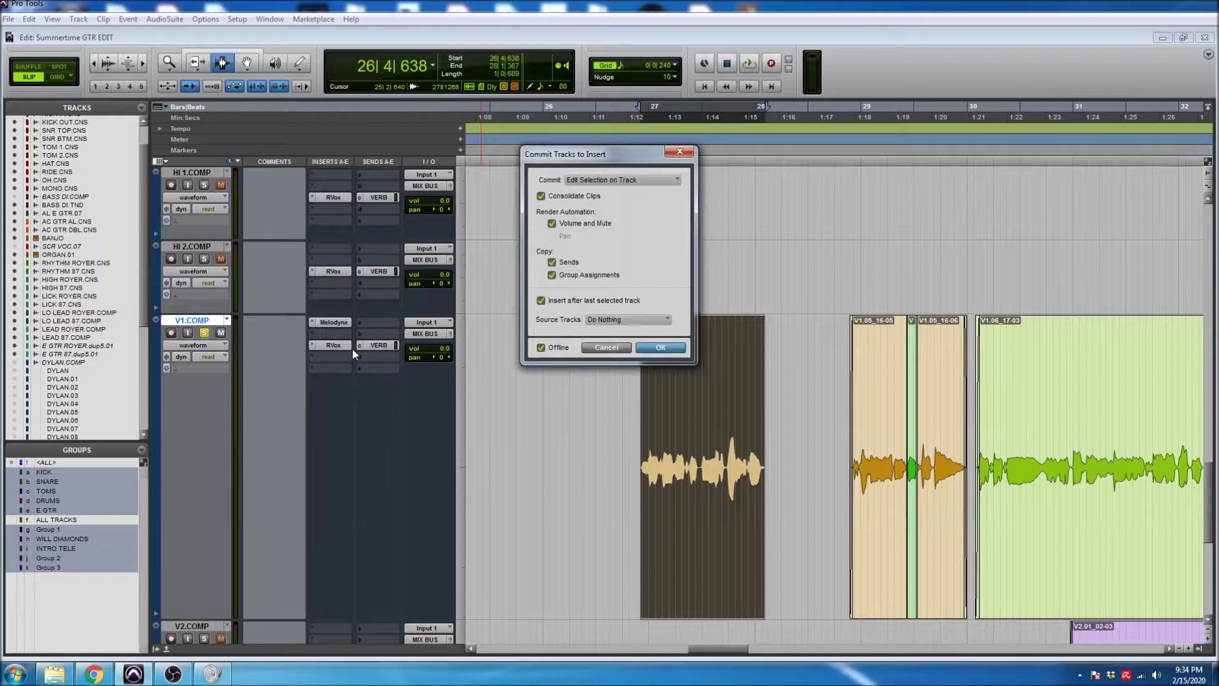
click(585, 180)
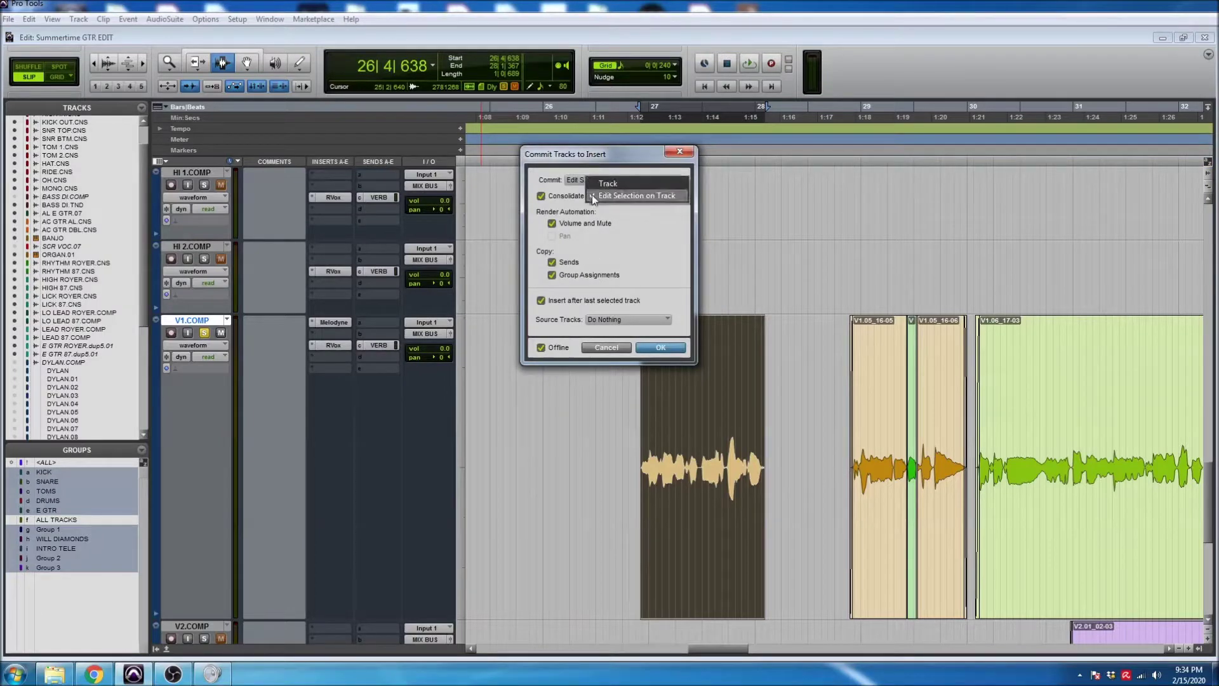
click(558, 169)
click(661, 348)
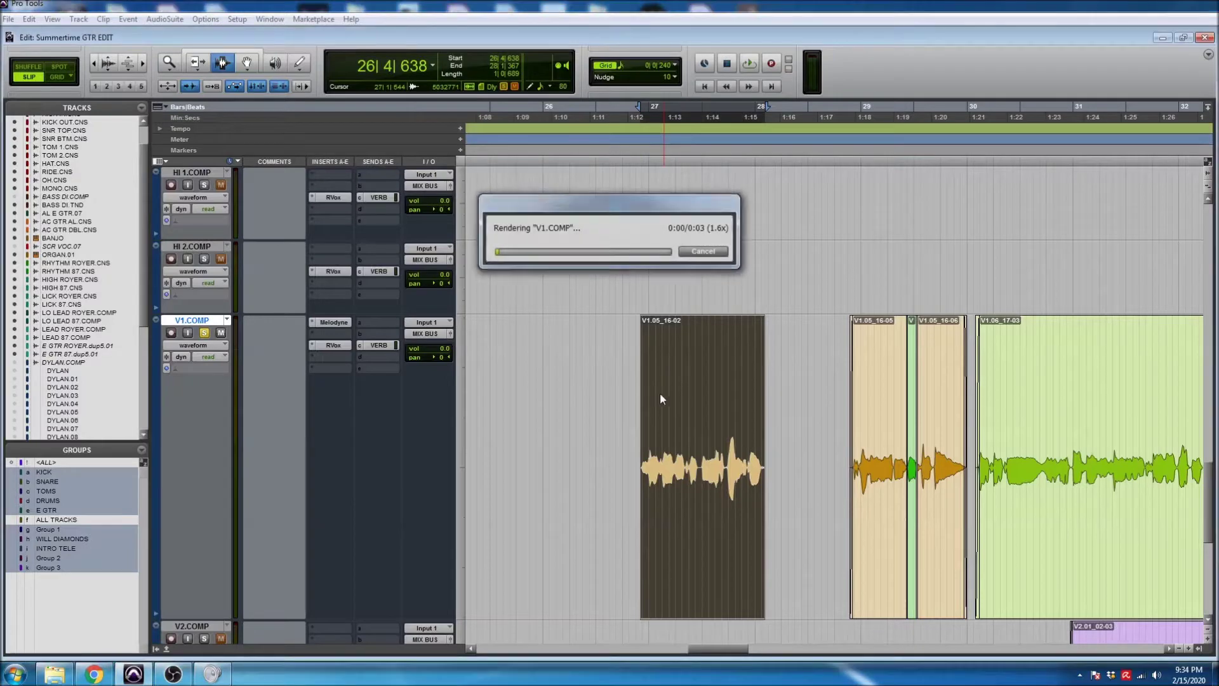
- Select the rendered clip on the new V1.COMP.cm track
scroll(660, 369, down, 5)
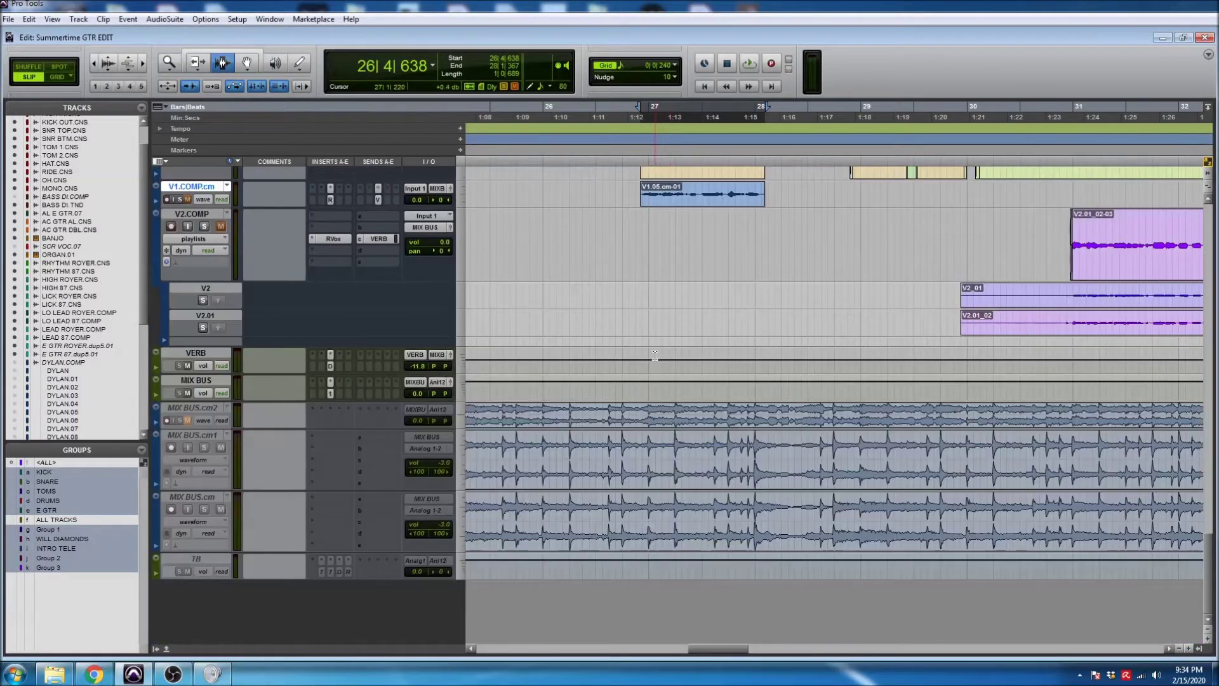
scroll(655, 354, up, 5)
drag(654, 489, 717, 489)
click(721, 489)
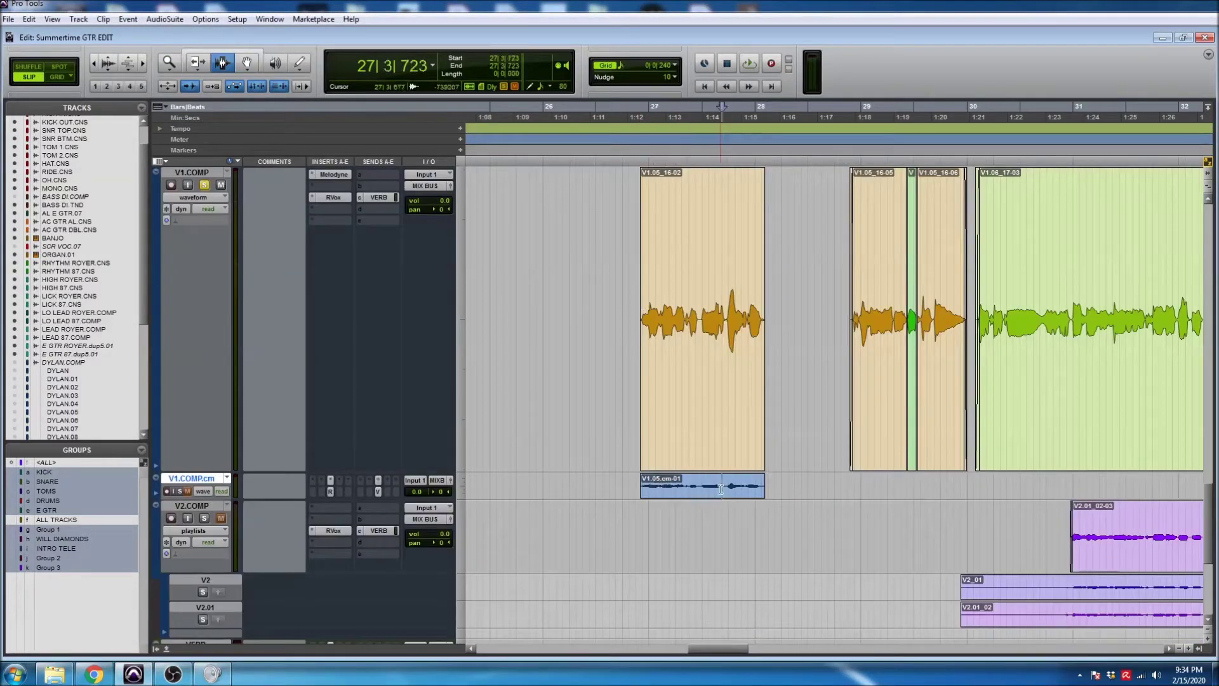
click(721, 489)
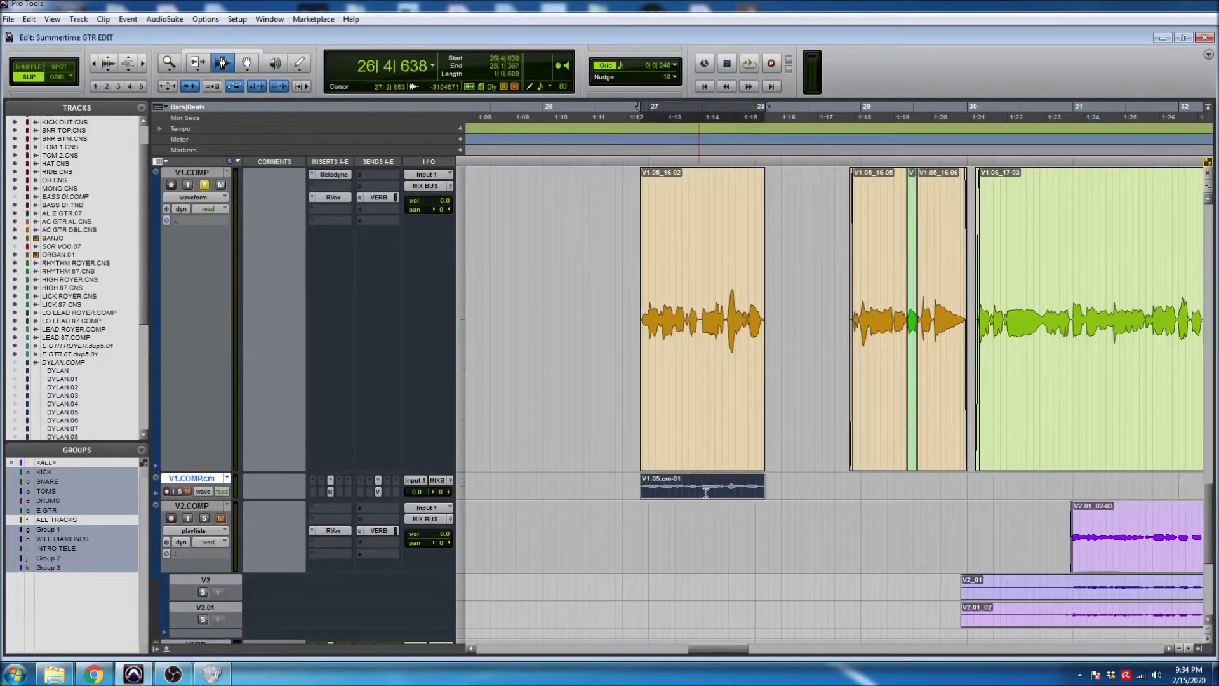
- Rename the V1.COMP.cm track as V1.TND
double_click(201, 485)
drag(517, 200, 537, 202)
text(TND)
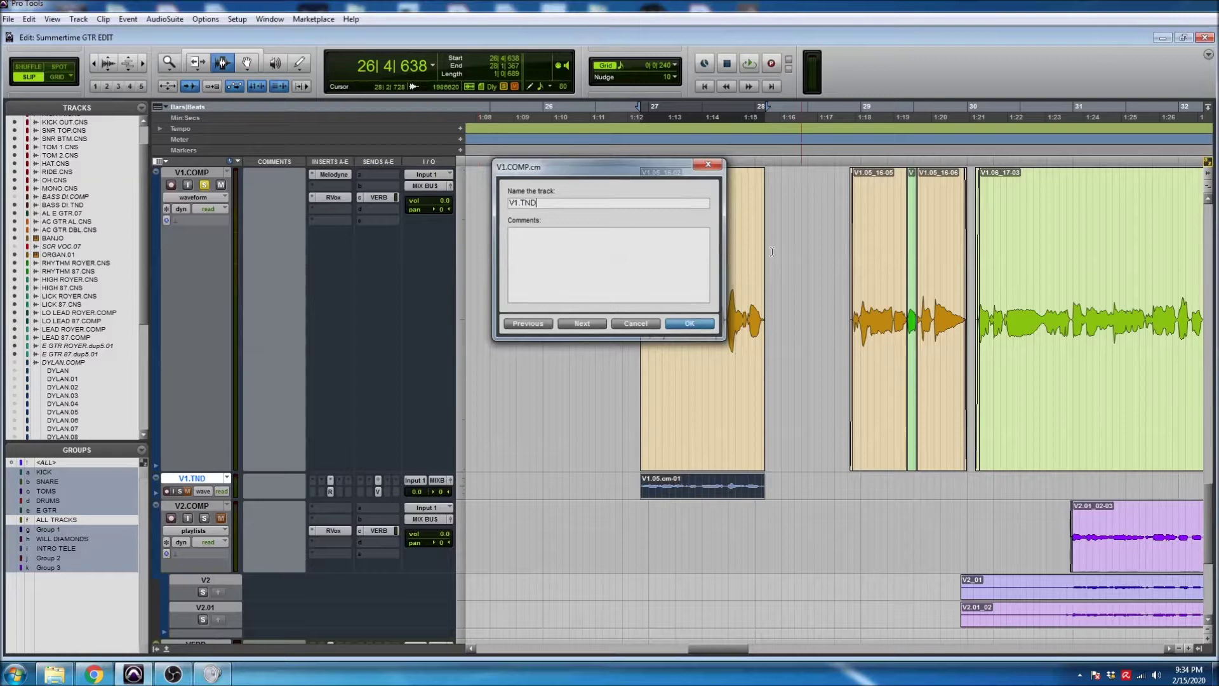
key(Return)
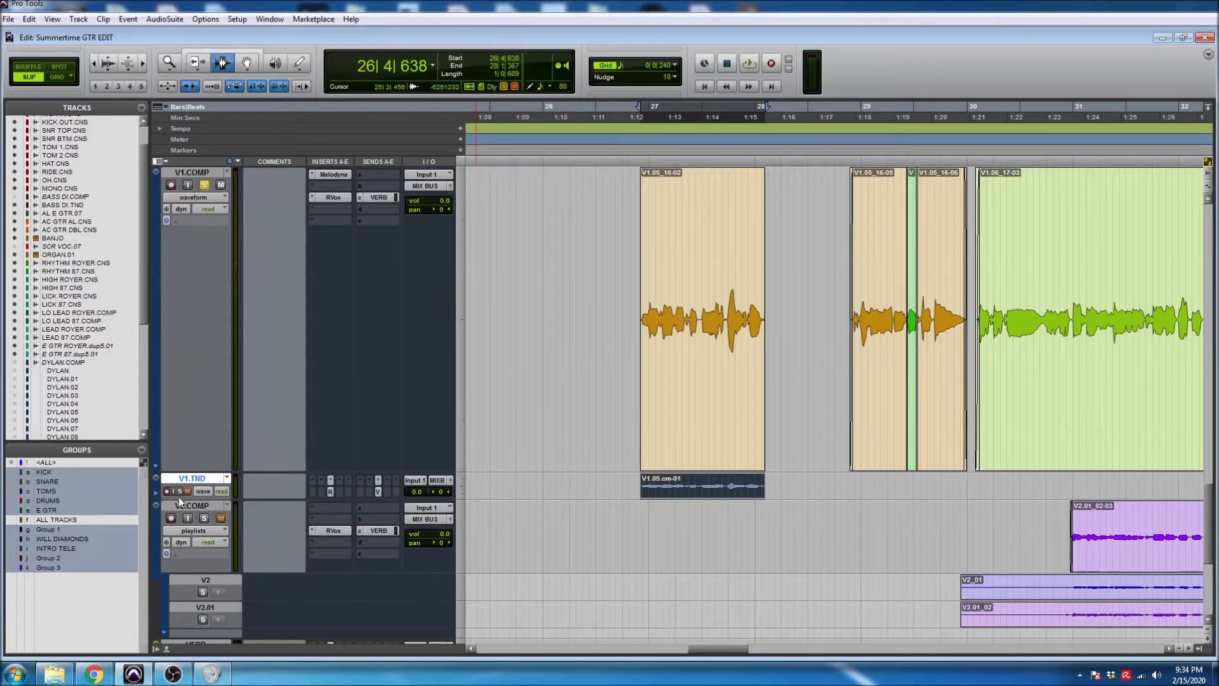
- Increase the height of the V1.TND track to match a larger waveform and full track controls
key(ctrl+Up)
key(ctrl+Up)
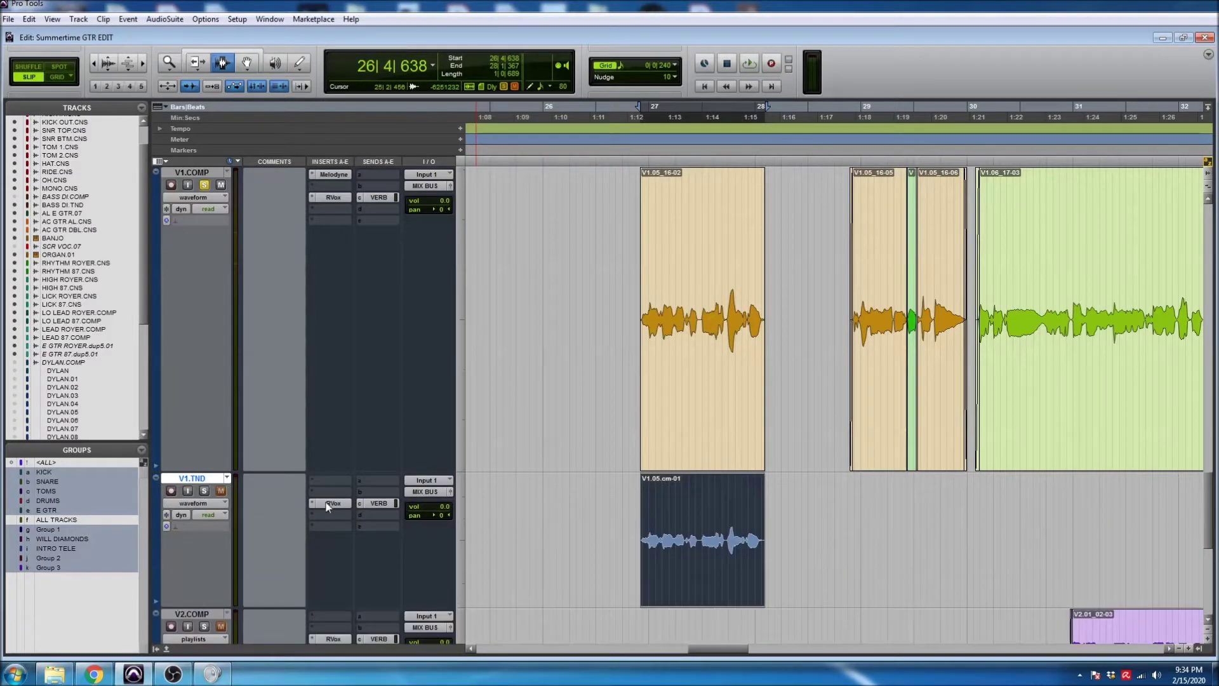
scroll(327, 506, up, 2)
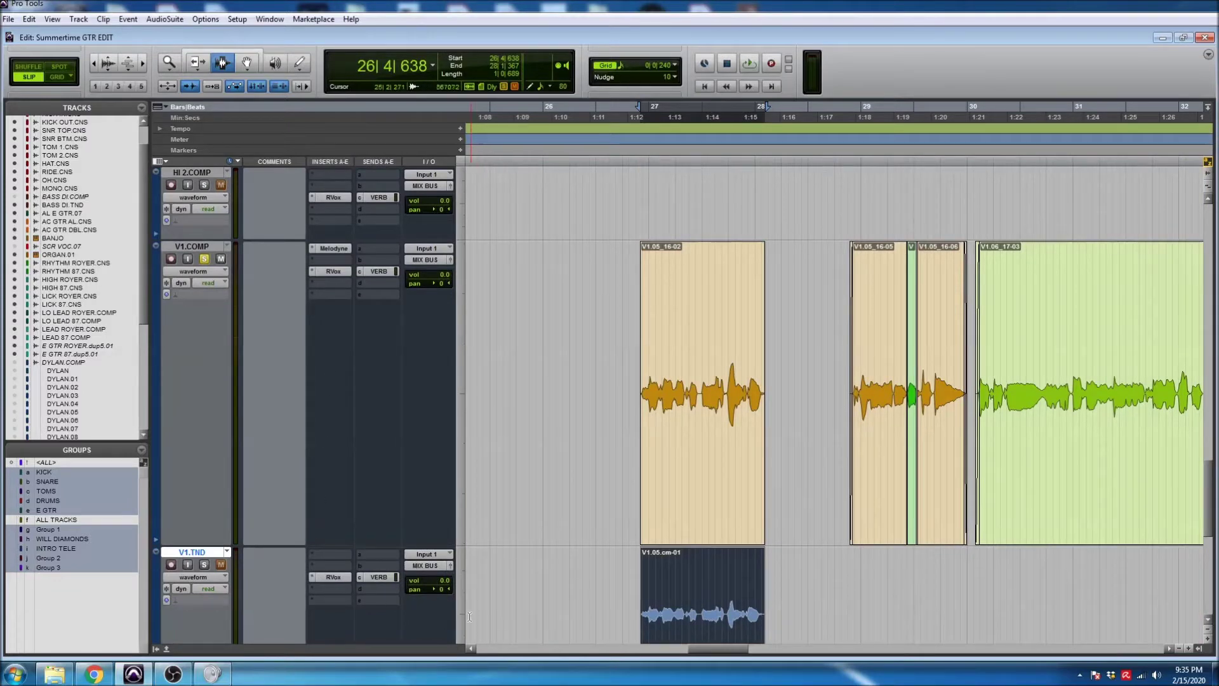
scroll(573, 601, down, 2)
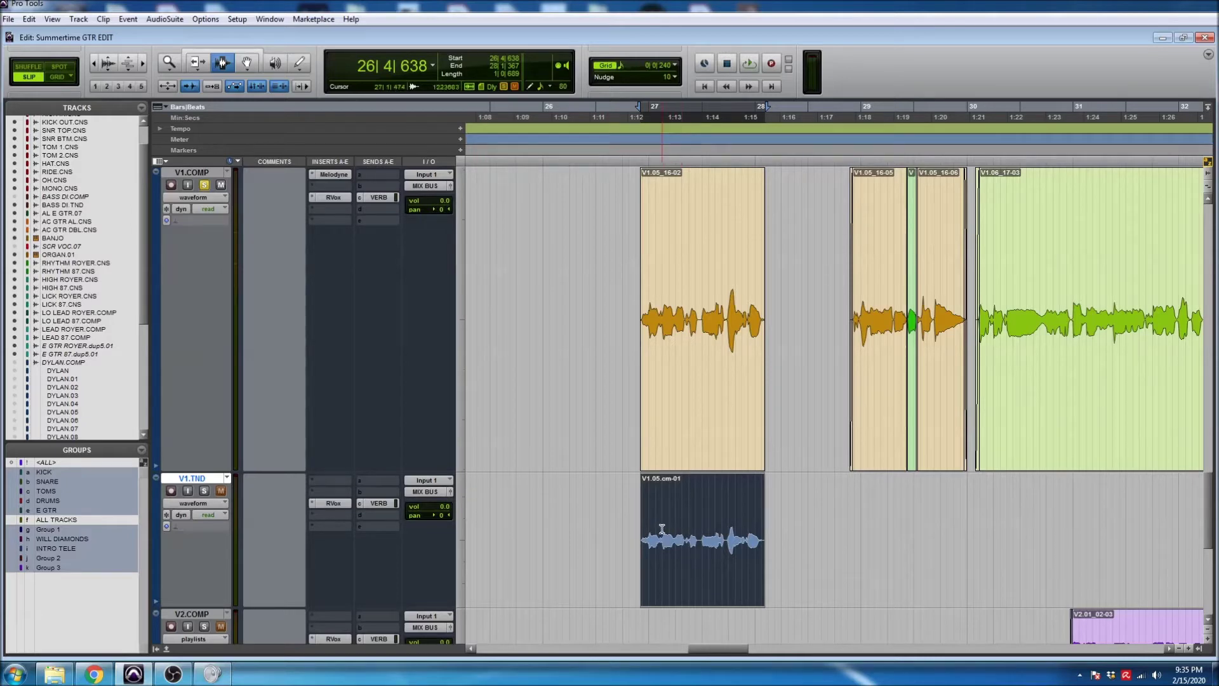
- Clear the clip selection and open the V1.COMP track's options for hiding it and making it inactive
right_click(182, 177)
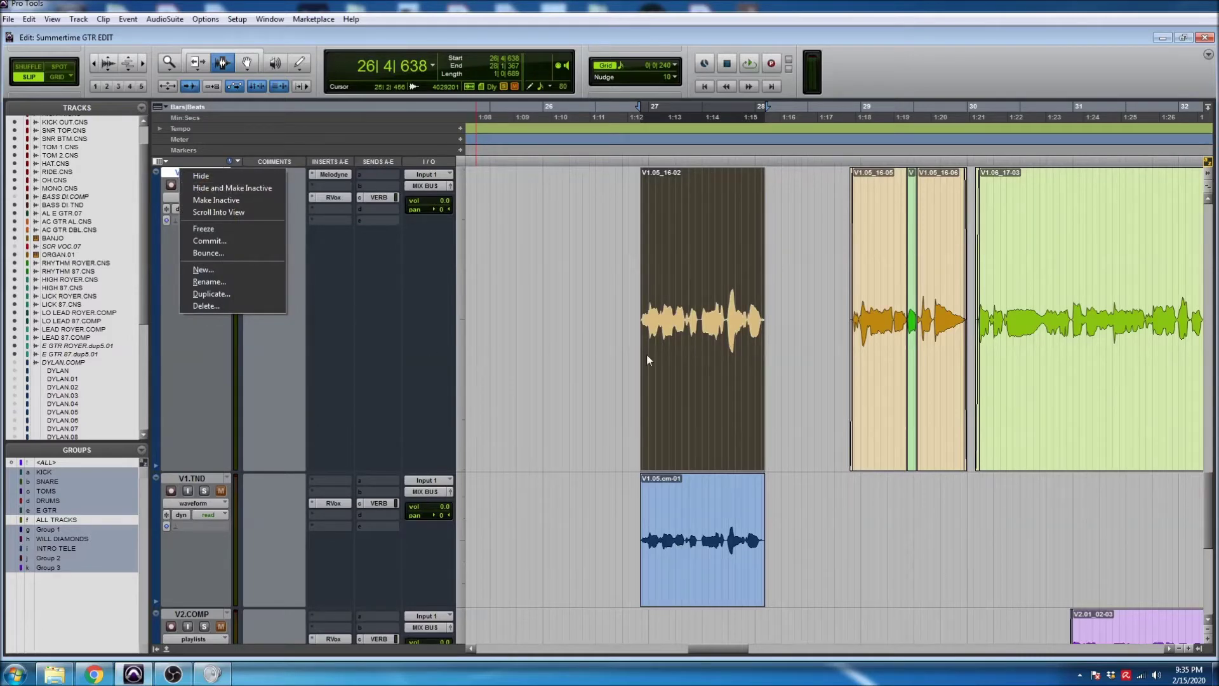
click(612, 346)
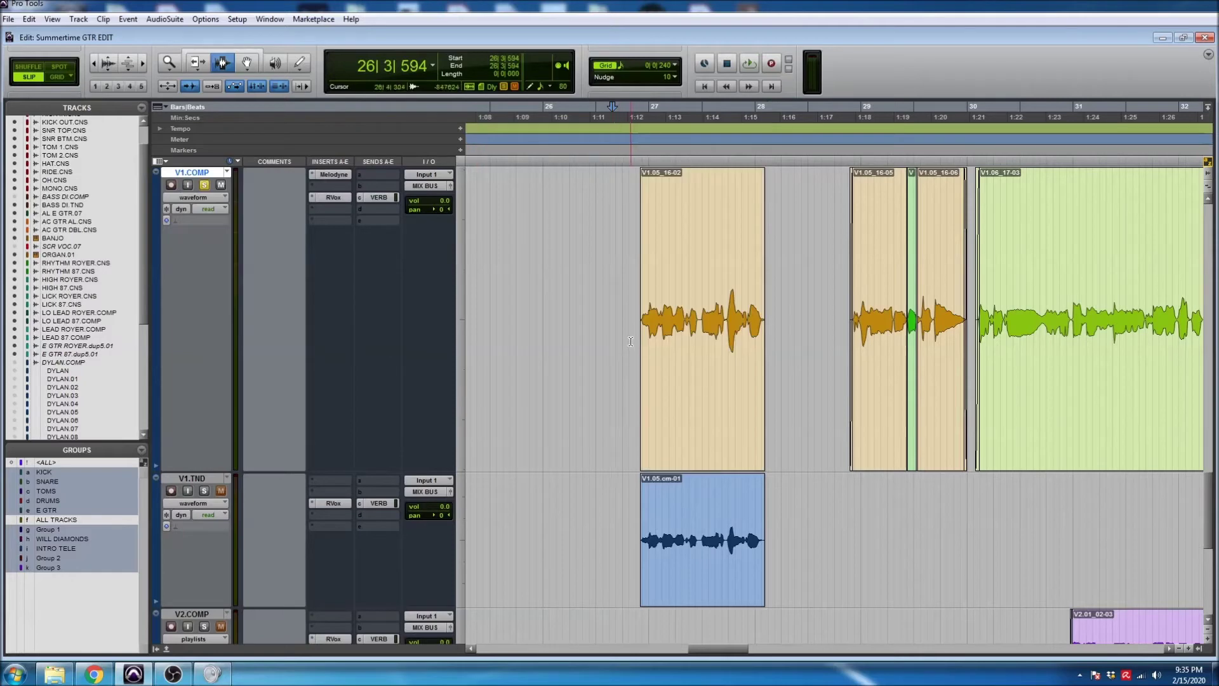
click(631, 341)
right_click(183, 176)
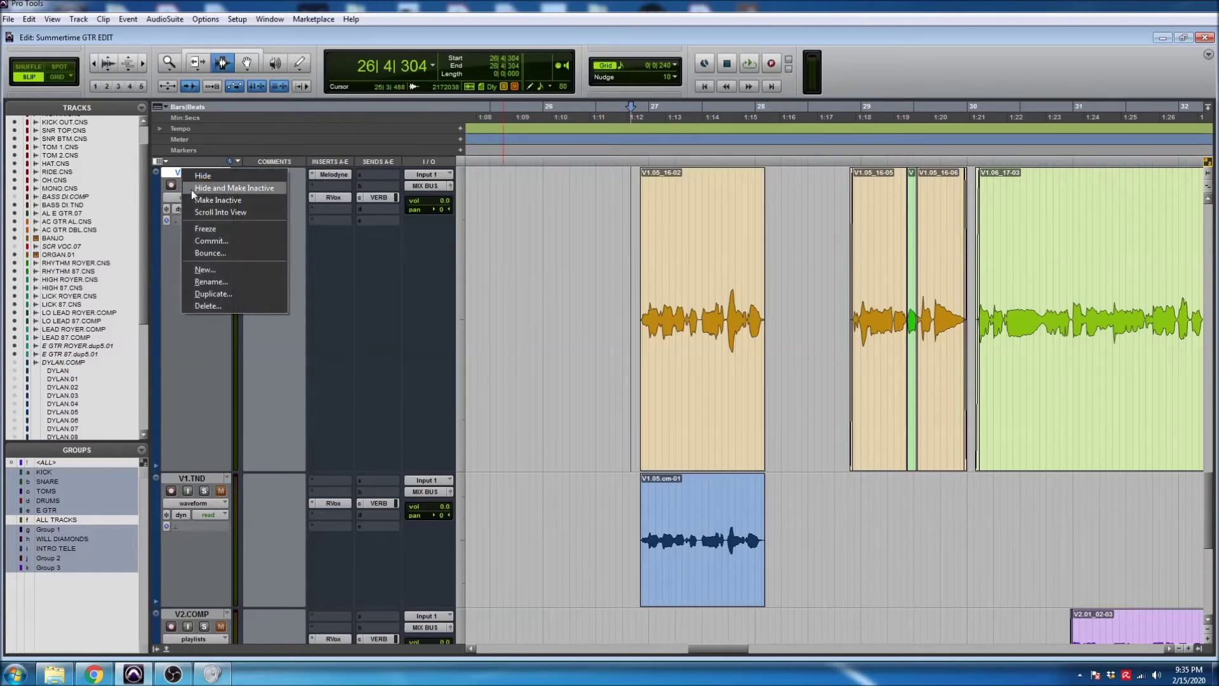